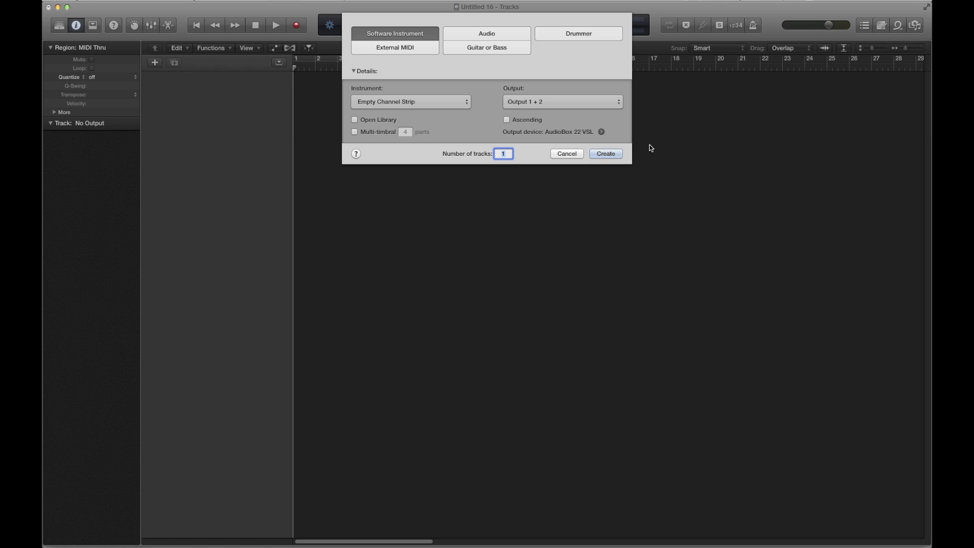
Create one Software Instrument track with an empty channel strip, named Inst 1.
left_click(610, 153)
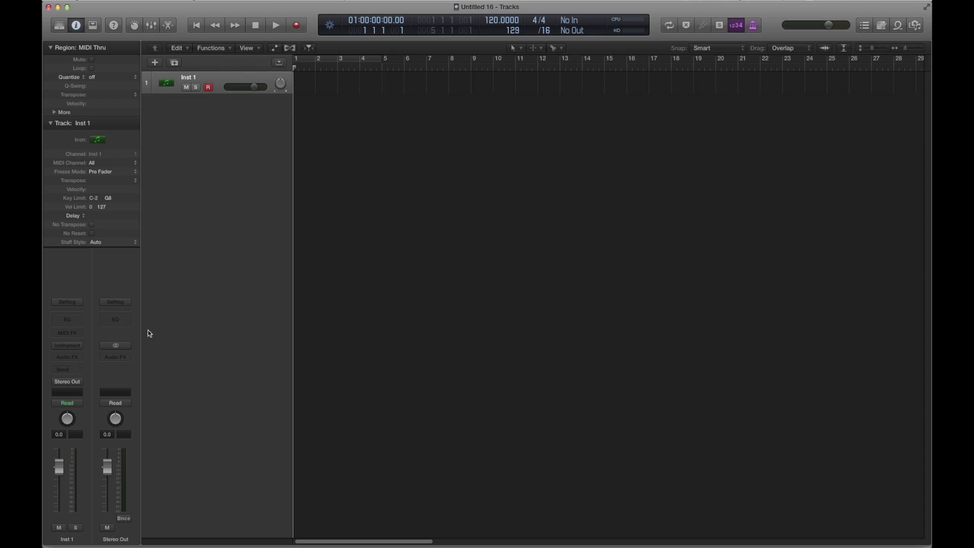
Load DrumTROOP-MAC-AU Multi-Output (16xStereo) as Inst 1's instrument.
left_click(80, 345)
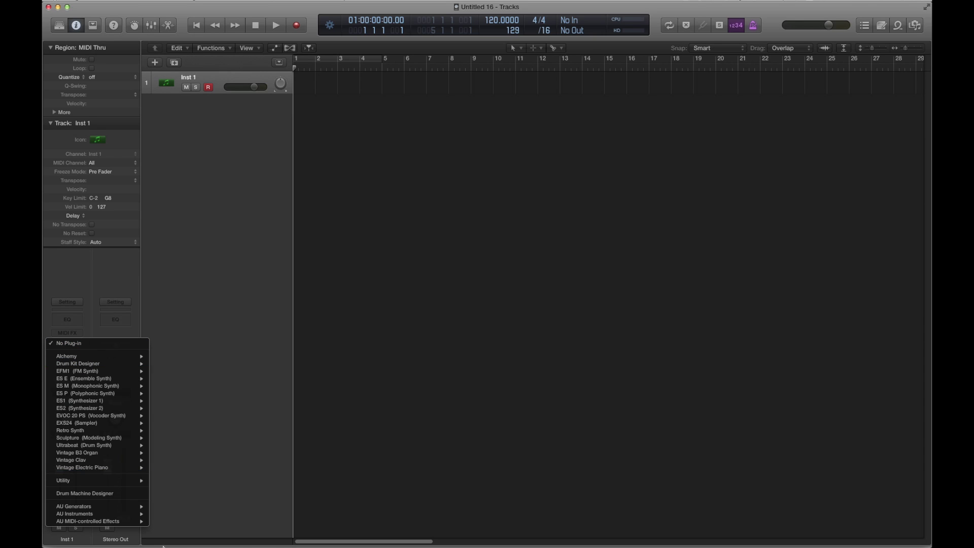
mouse_move(116, 514)
mouse_move(195, 522)
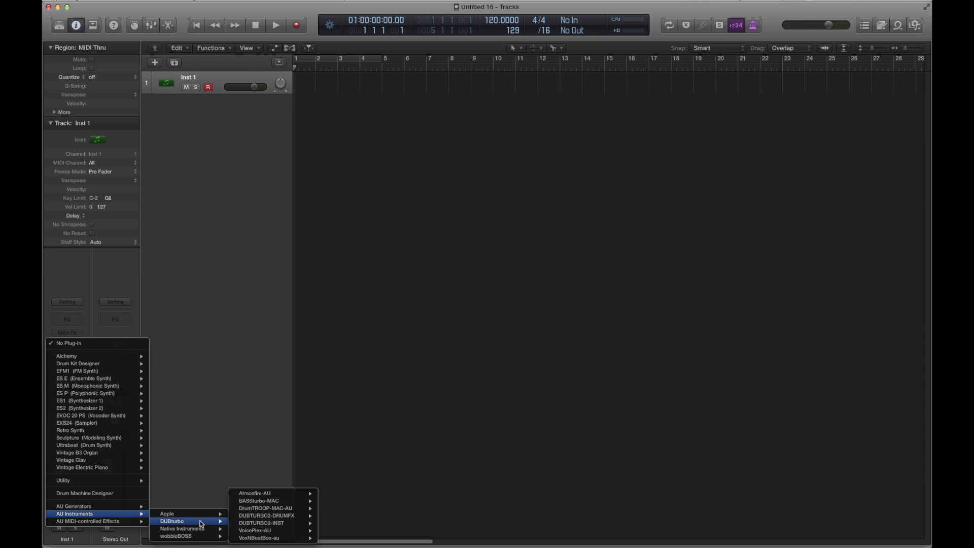
mouse_move(292, 508)
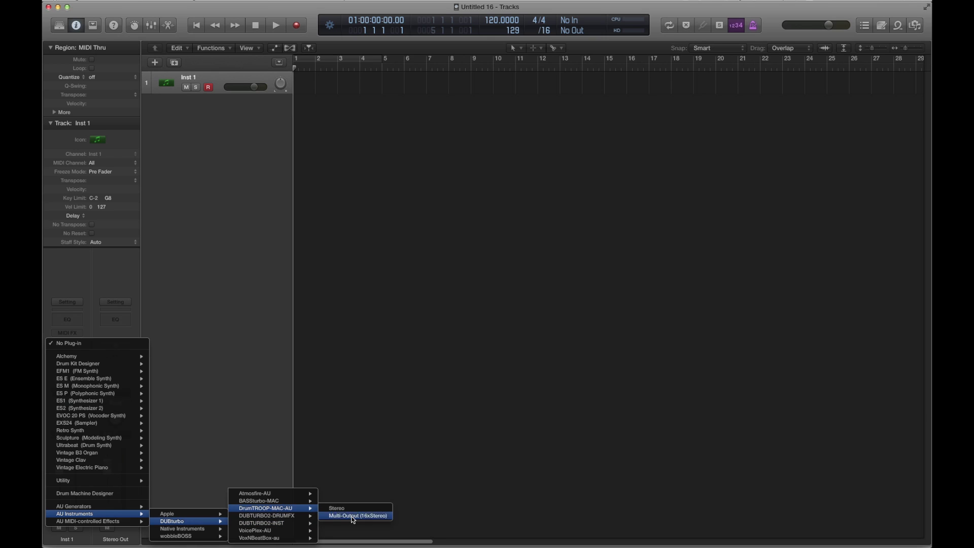
left_click(354, 516)
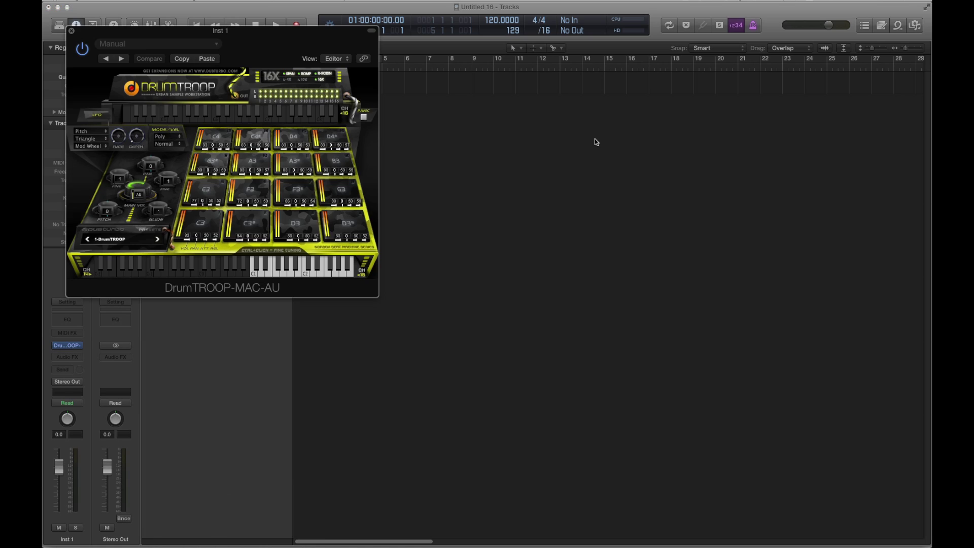
Move the DrumTROOP window mid-screen, shrink it to the instrument, and trigger a test sound.
left_click_drag(323, 34, 704, 150)
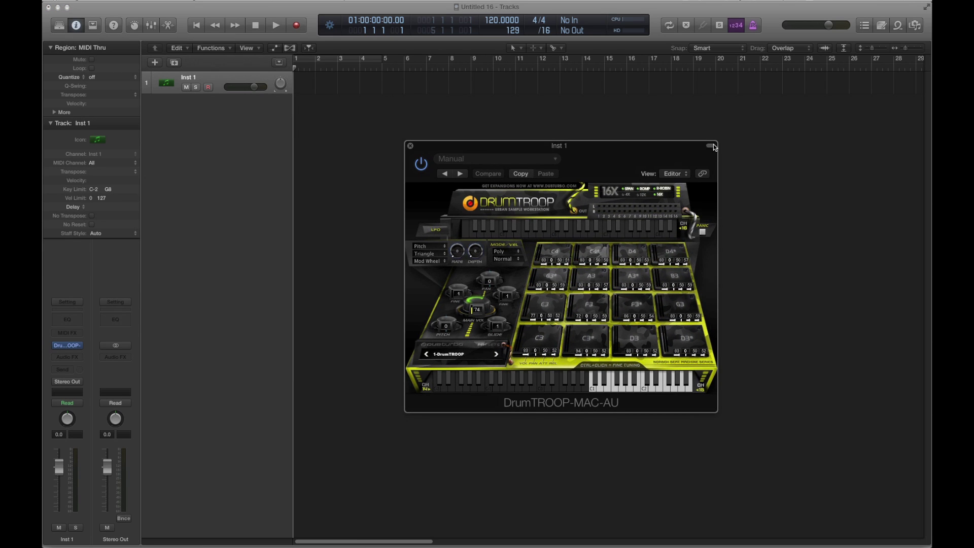
left_click(711, 148)
left_click(597, 205)
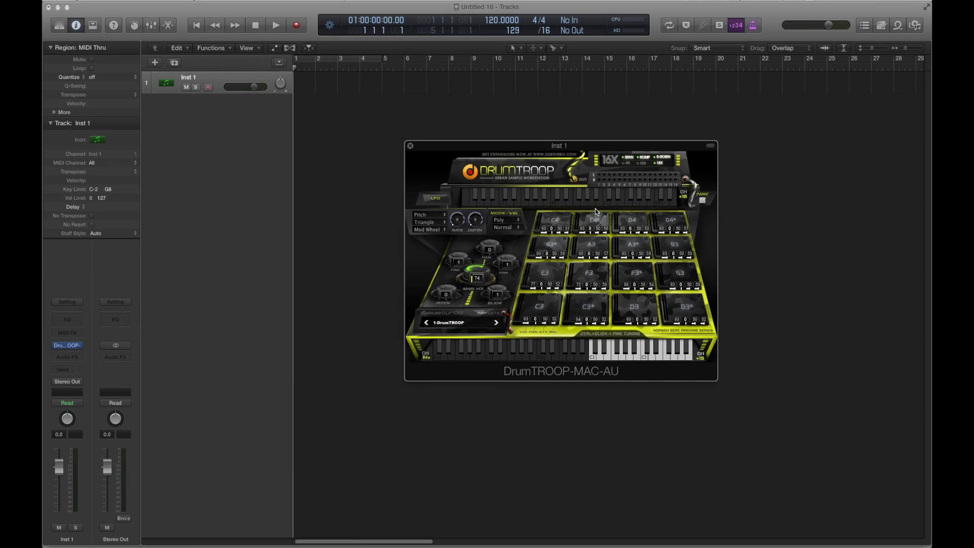
Set the project tempo to 140 and check Inst 1's audio effects without adding any.
left_click(494, 24)
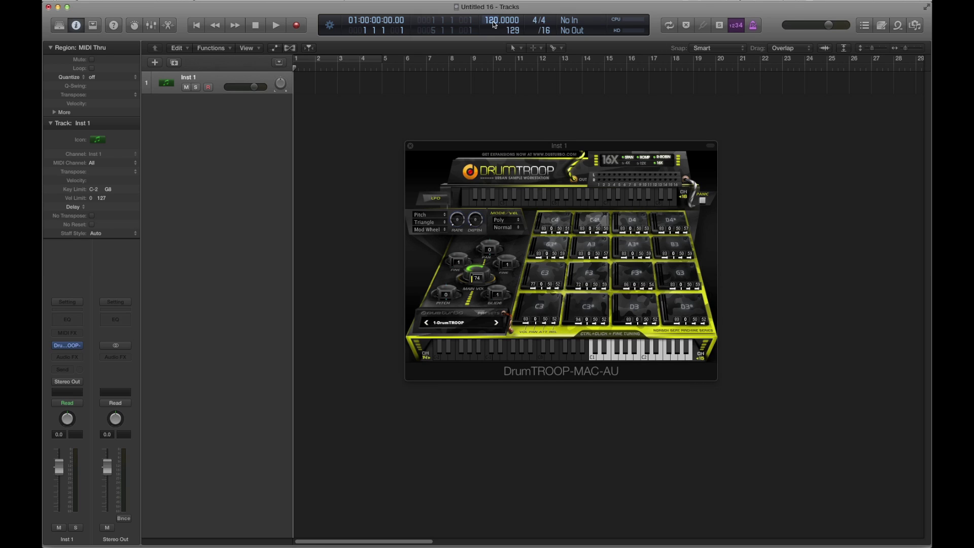
double_click(494, 24)
type("140")
key("Return")
left_click(75, 357)
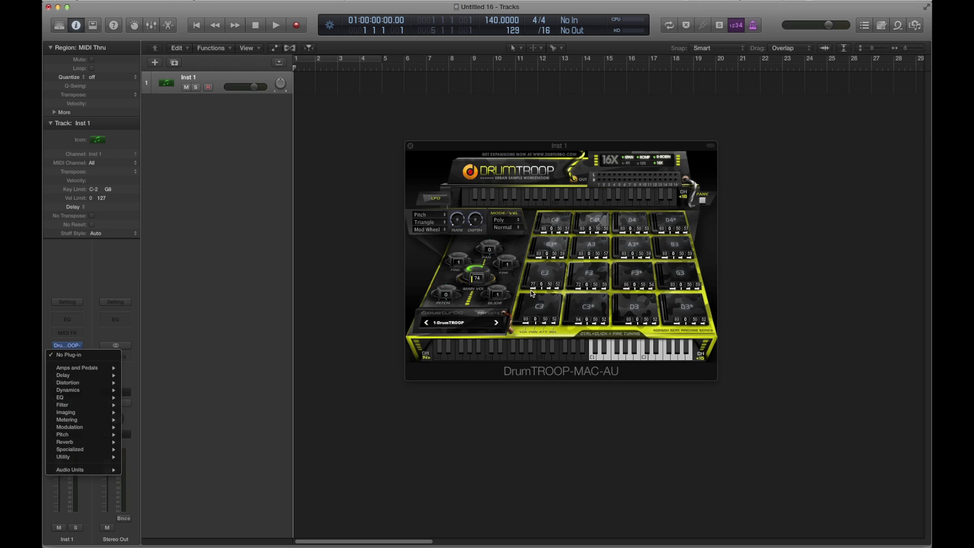
left_click(235, 167)
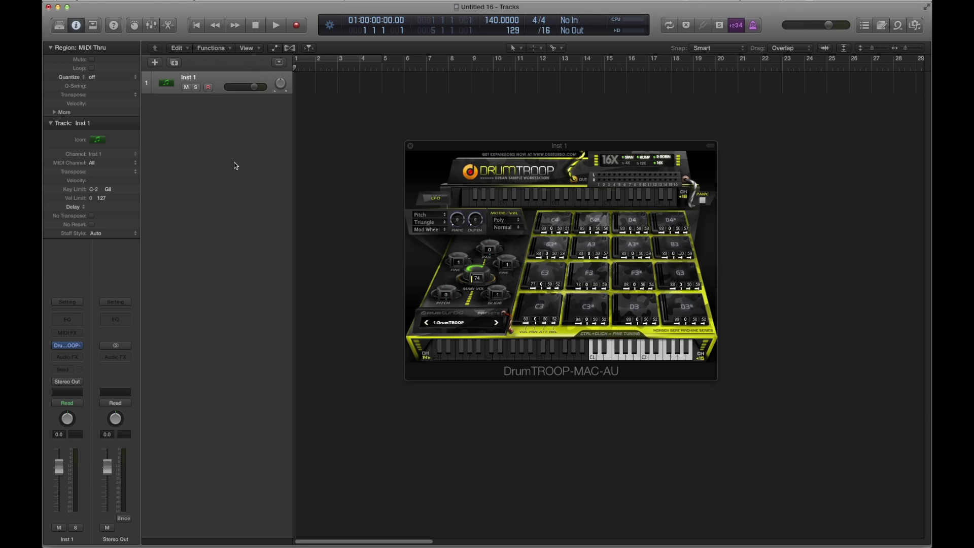
Change the tempo to 155, keep the 1-DrumTROOP kit, and start cycle recording over bars 1–5.
double_click(496, 25)
type("155")
key("Return")
left_click(470, 324)
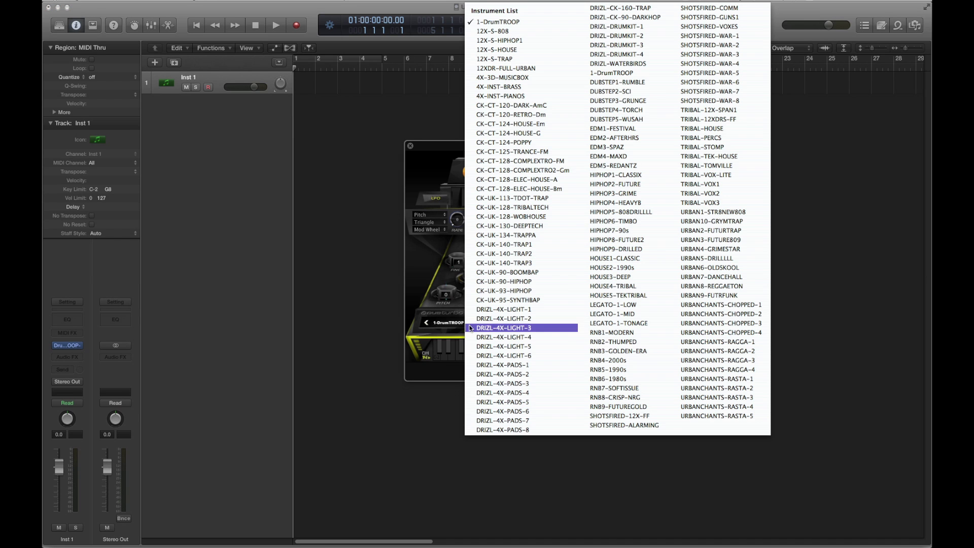
left_click(423, 259)
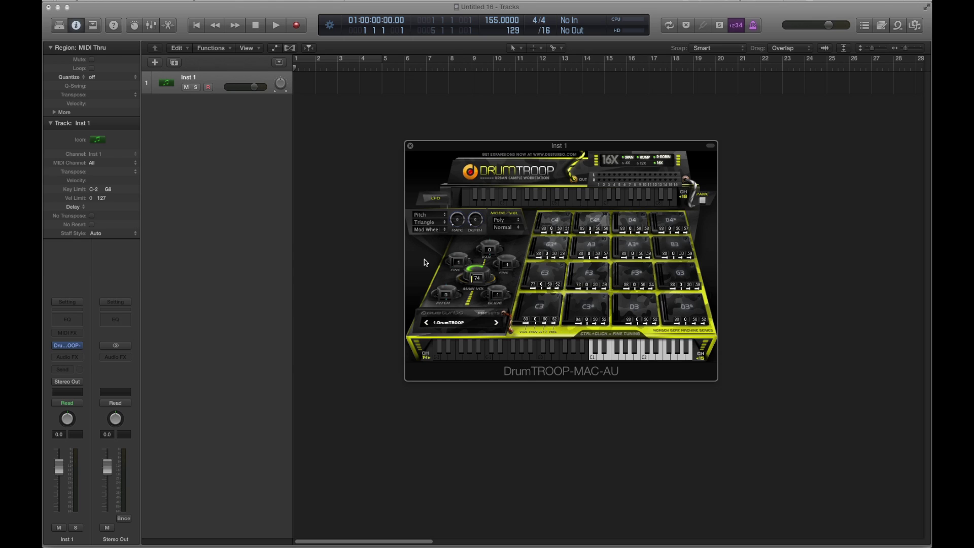
key("c")
key("r")
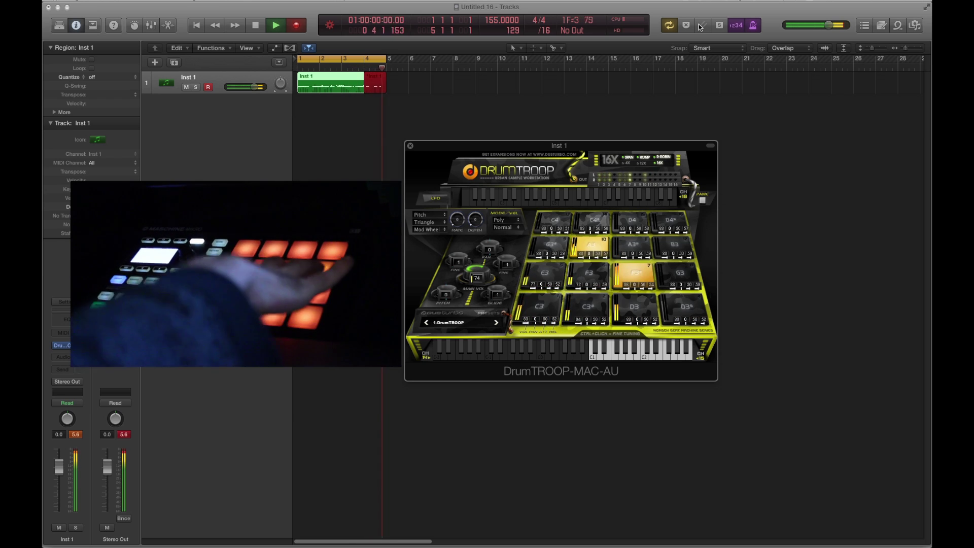
Stop the drum take, return to the project start, and show the mixer.
key("space")
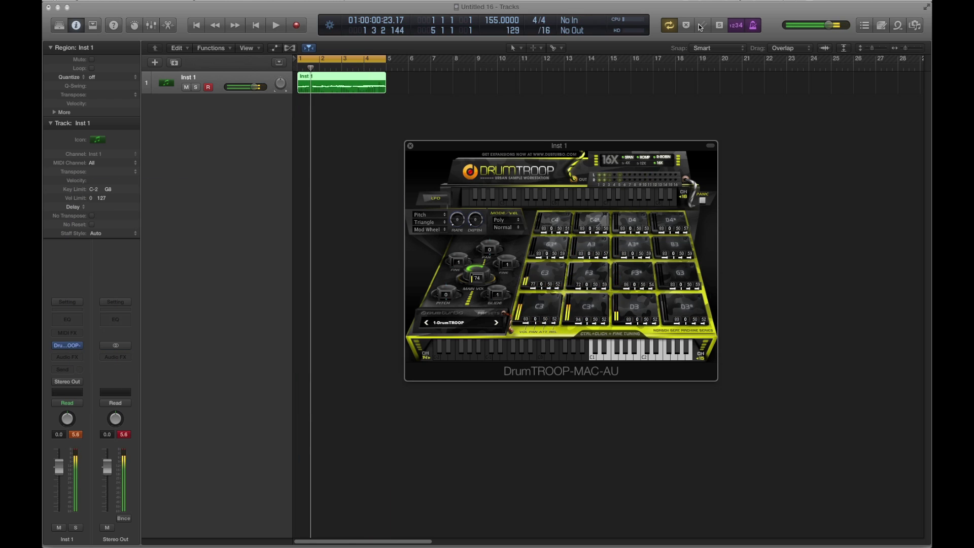
key("Return")
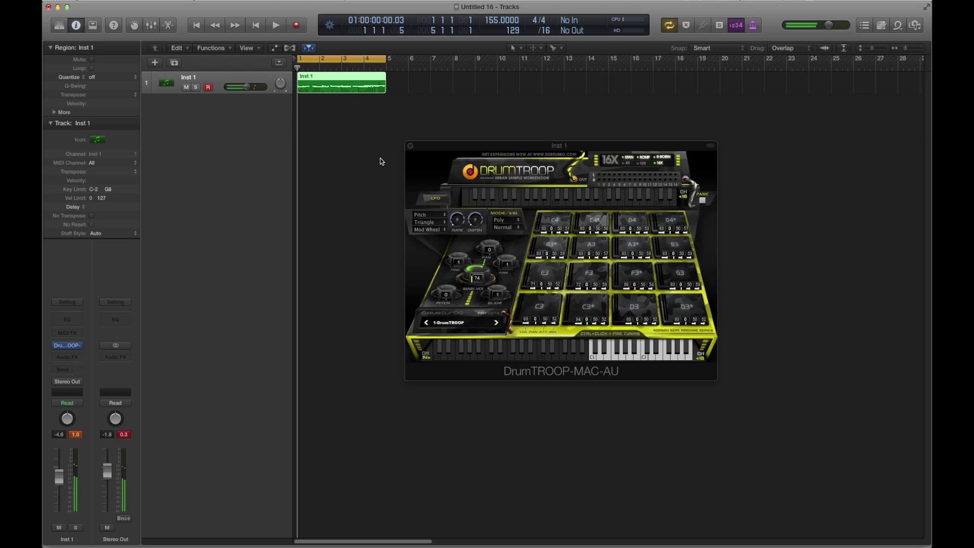
key("x")
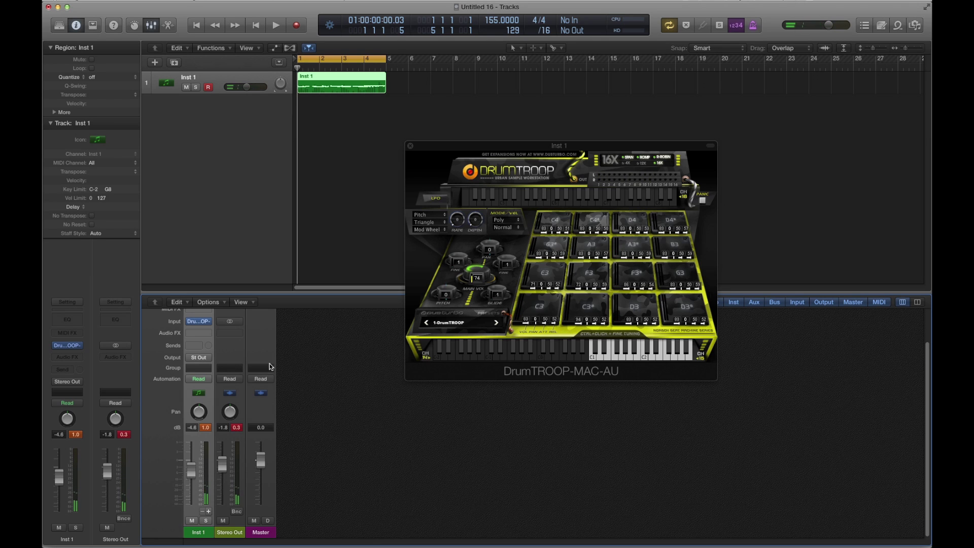
Add Aux channels for DrumTROOP's extra outputs up to Aux 15, then play back the drums.
left_click(208, 512)
left_click(208, 512)
left_click(208, 512)
left_click(208, 512)
left_click(208, 512)
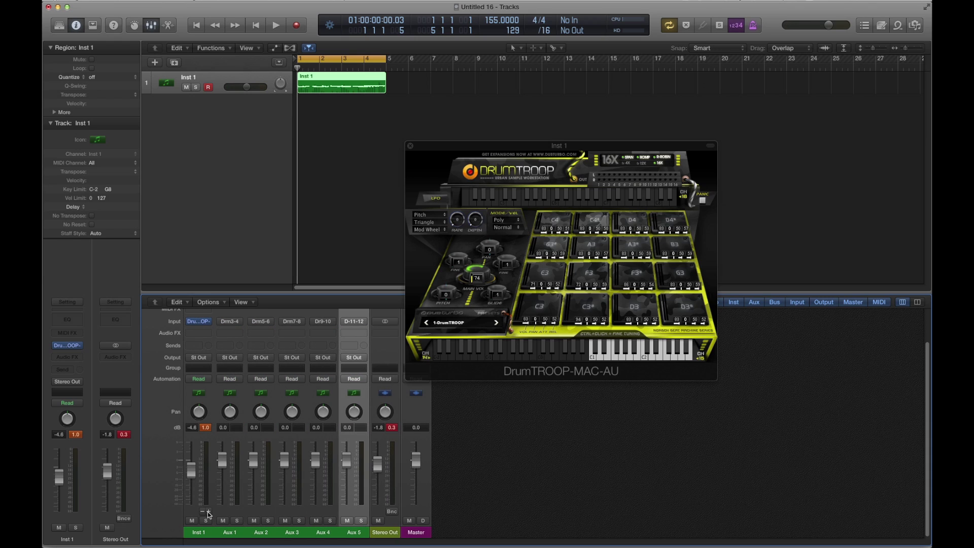
left_click(208, 512)
left_click(208, 512)
left_click(208, 512)
left_click(208, 513)
left_click(208, 512)
left_click(208, 512)
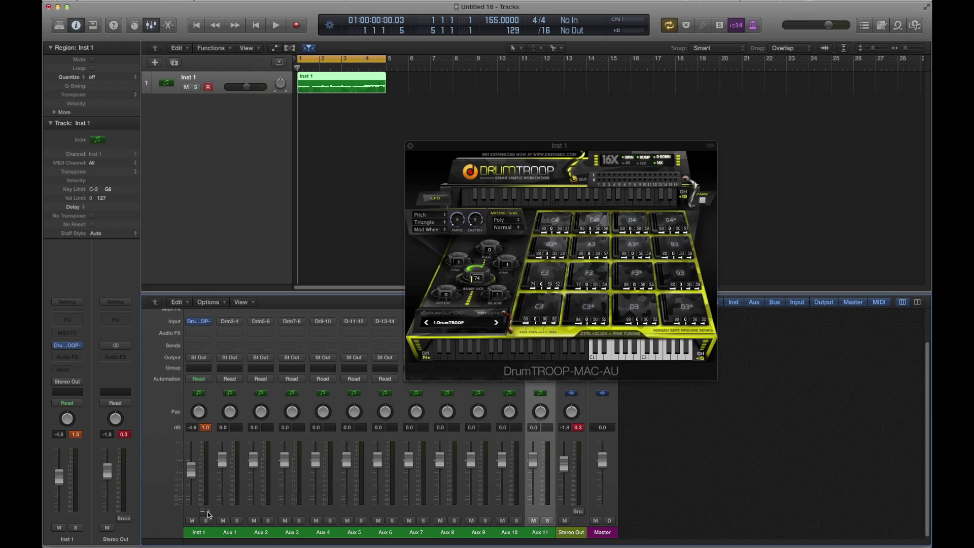
left_click(208, 512)
left_click(208, 513)
left_click(208, 512)
left_click(208, 512)
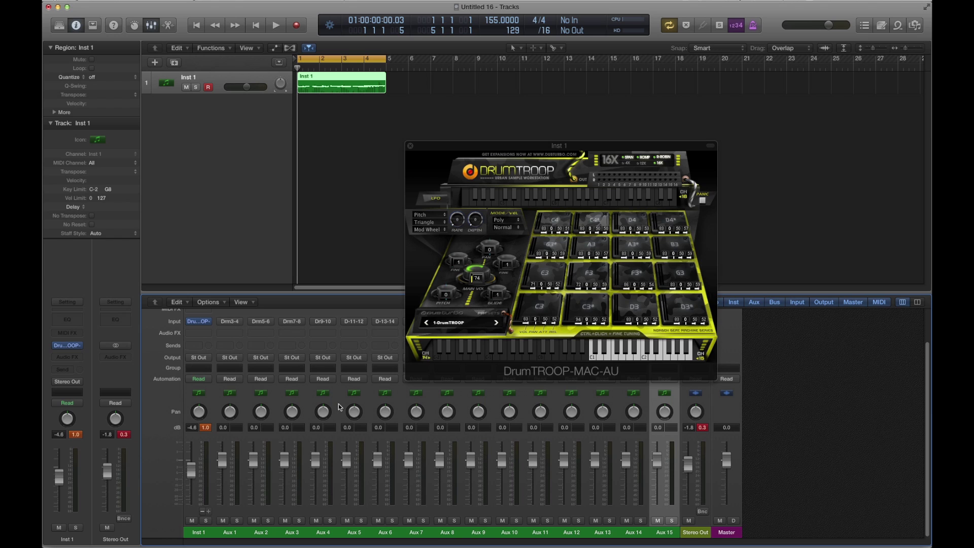
key("space")
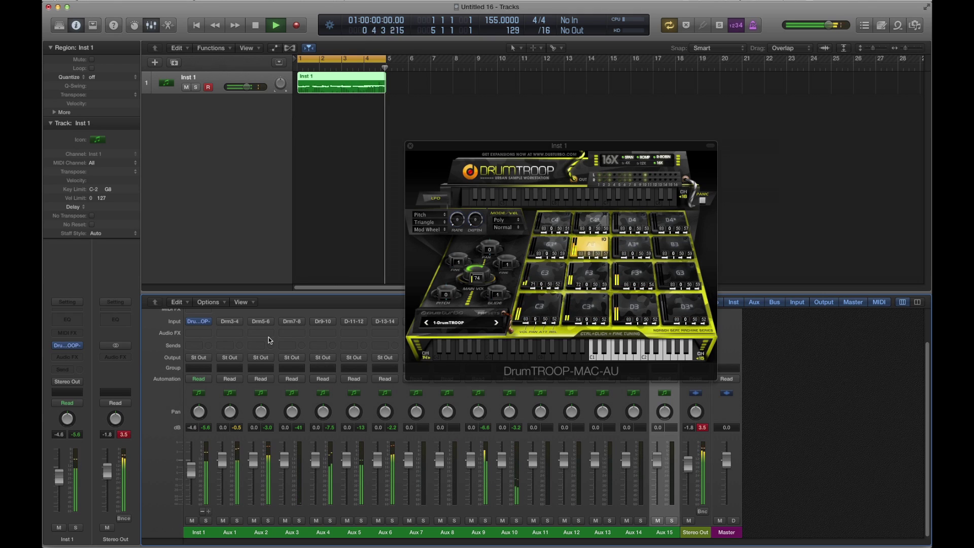
Insert a stereo PlatinumVerb at Factory Default on Aux 2 and audition the drums through it.
key("space")
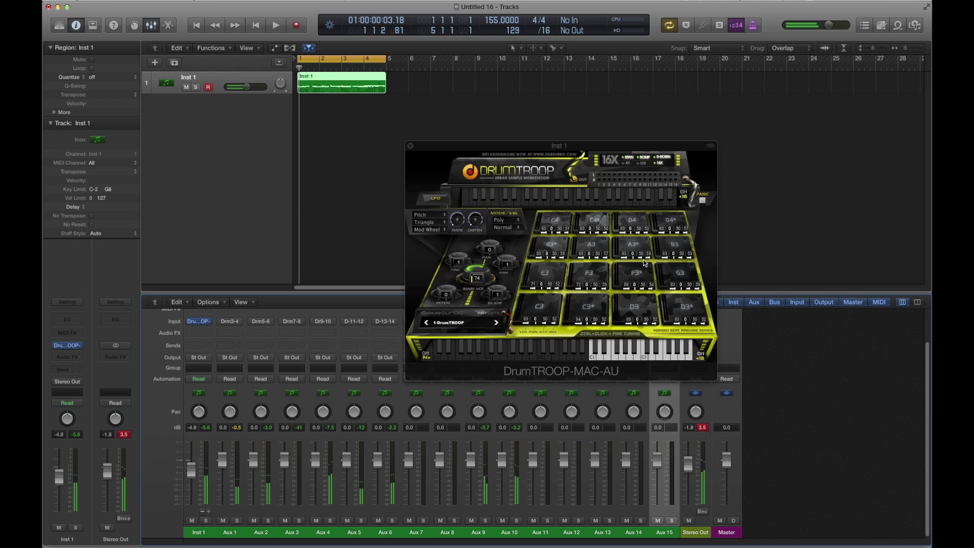
left_click(638, 304)
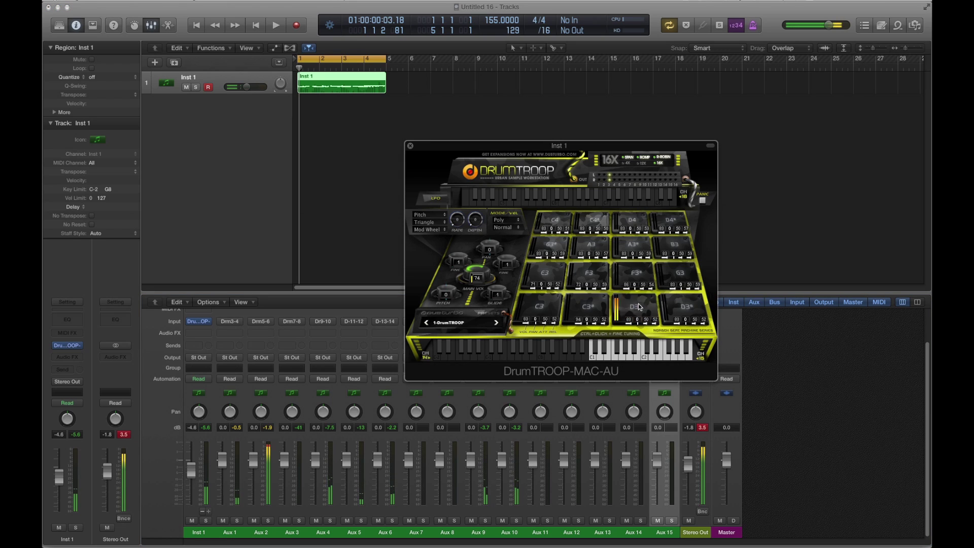
left_click(264, 333)
mouse_move(290, 373)
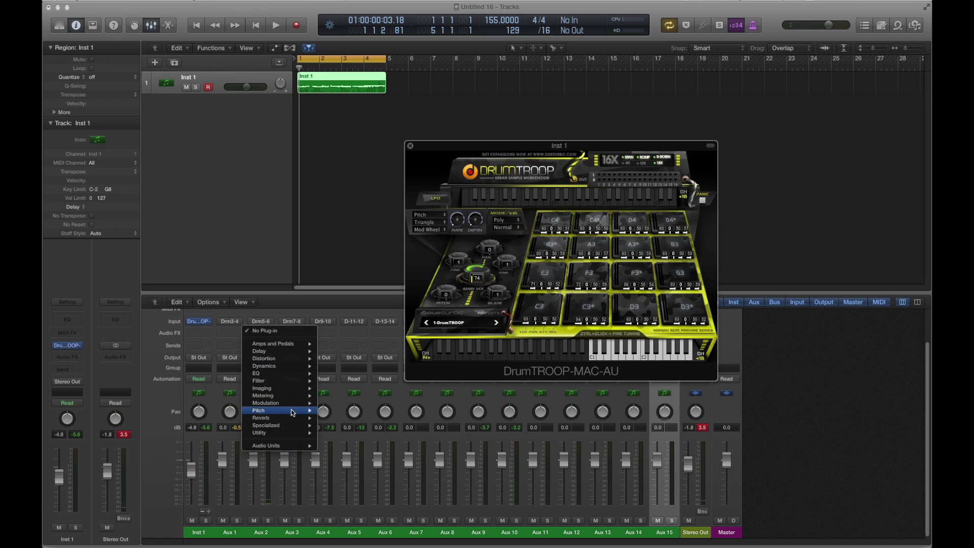
mouse_move(296, 421)
mouse_move(350, 425)
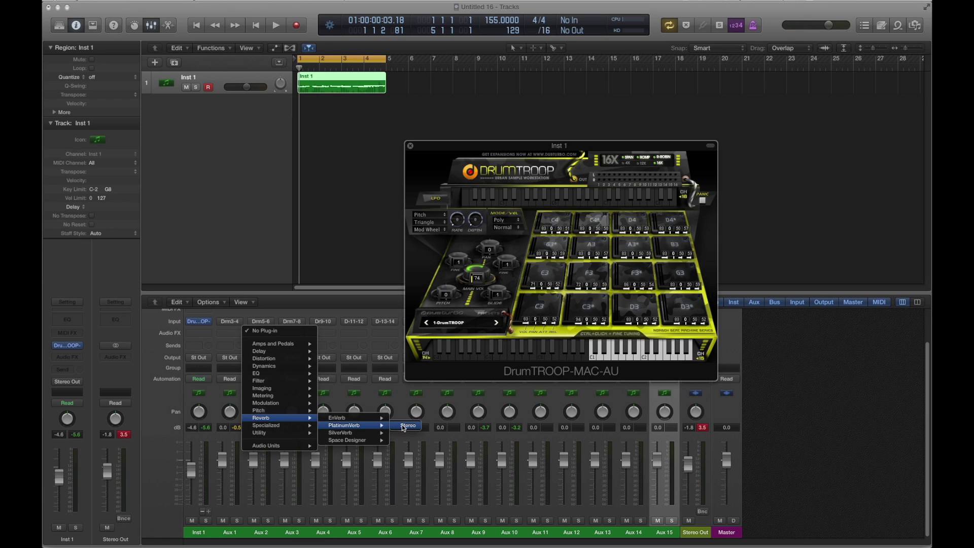
left_click(403, 427)
key("space")
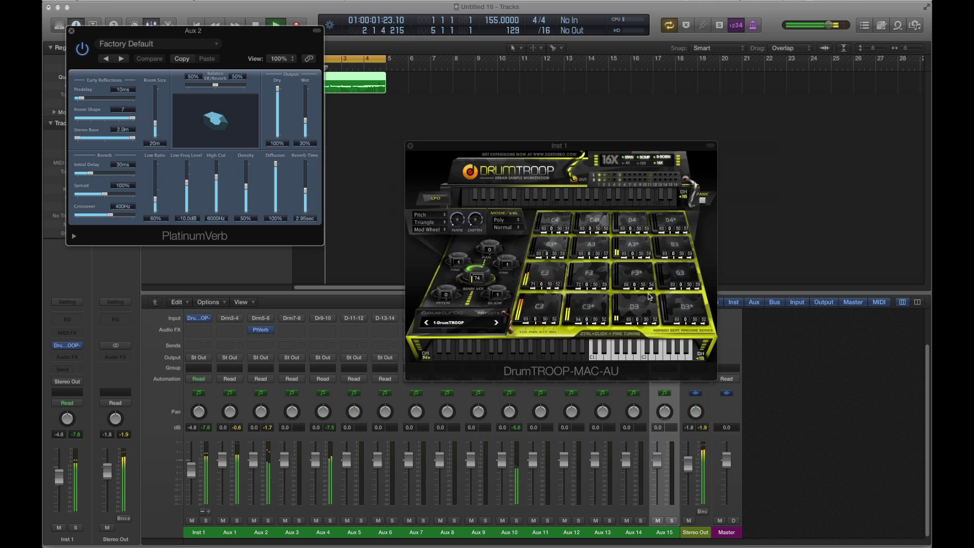
key("space")
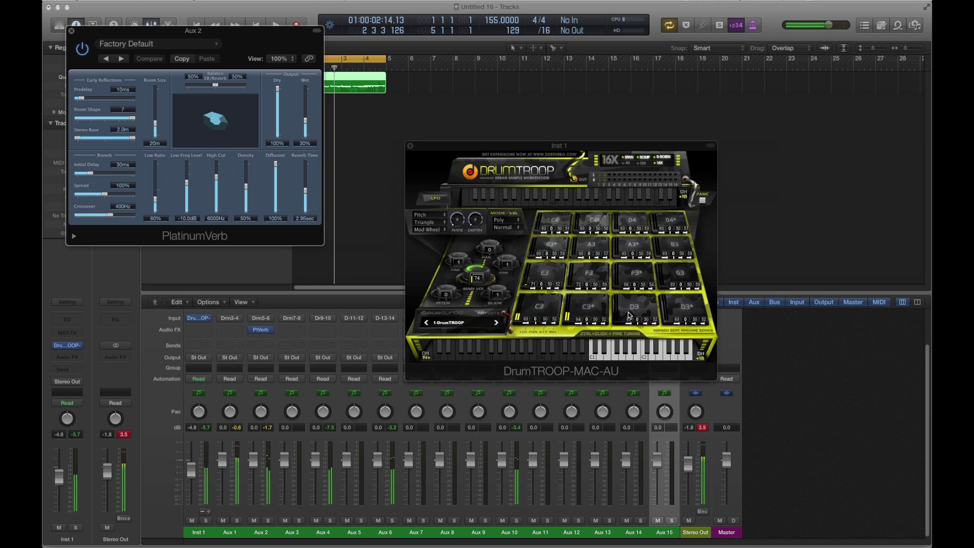
key("super+w")
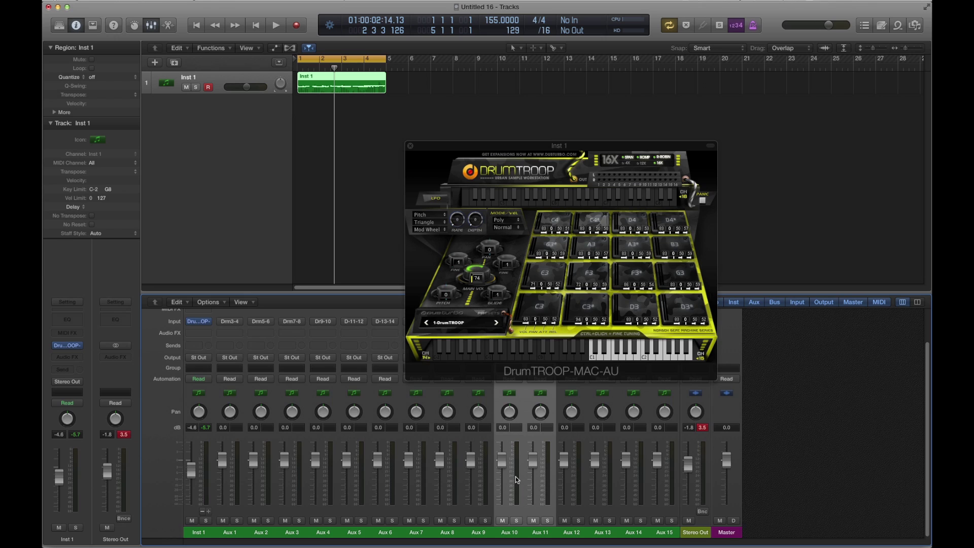
Create tracks for the aux channels below Inst 1, then play and stop the project.
right_click(426, 464)
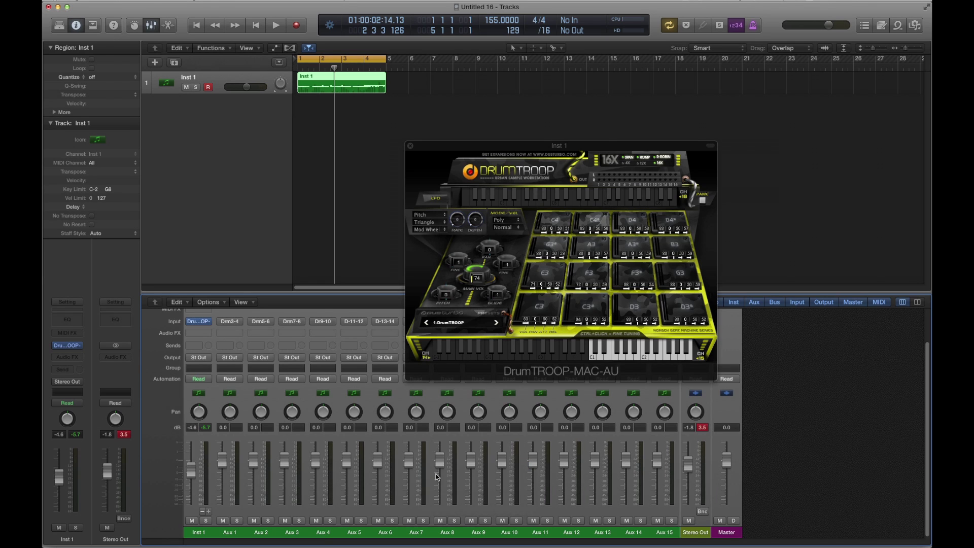
left_click(437, 465)
key("space")
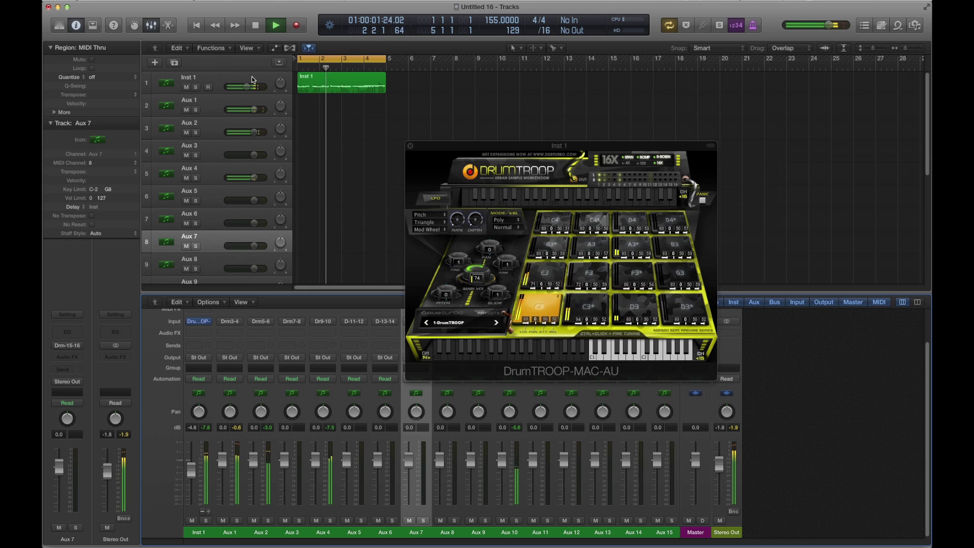
key("space")
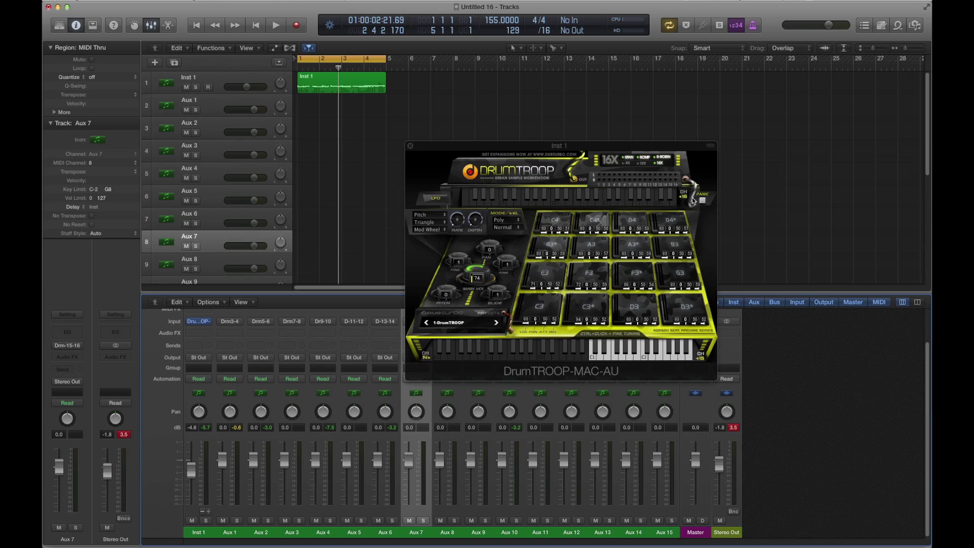
Keep the LFO on Pitch and audition the DUBSTEP4-TORCH and LEGATO-1-TONAGE kits.
left_click(428, 215)
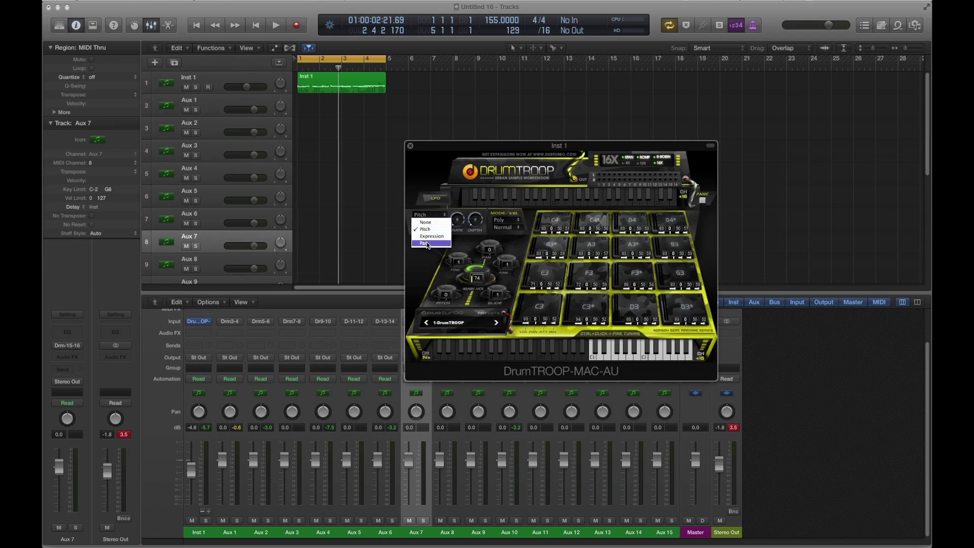
left_click(430, 215)
left_click(475, 326)
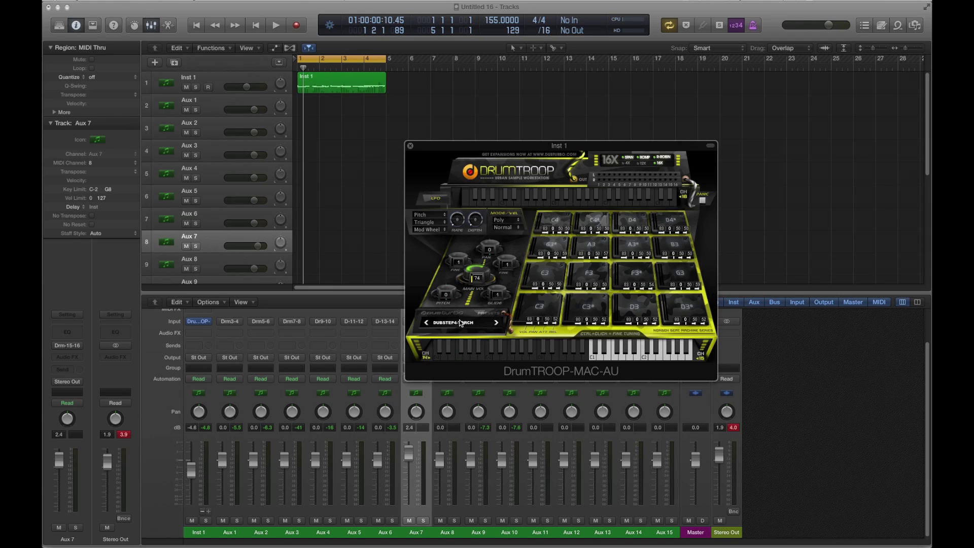
left_click(458, 319)
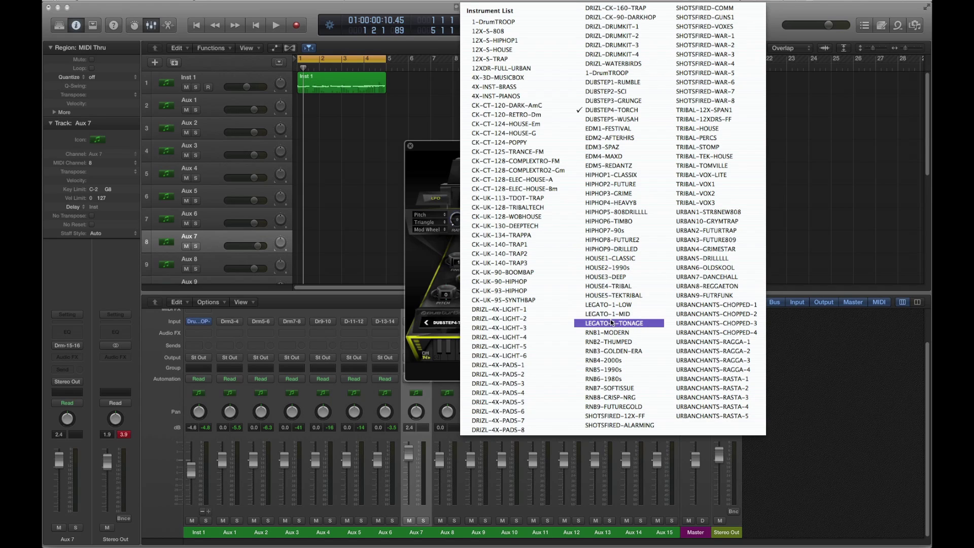
left_click(627, 323)
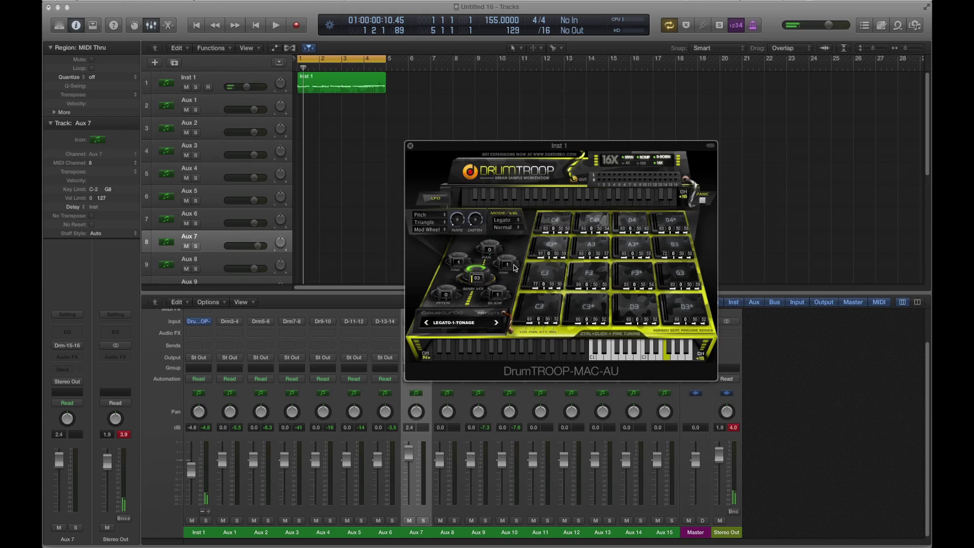
Sweep the GLIDE knob from 13 to 79 and back to 1, then reopen the kit list.
left_click_drag(501, 295, 499, 280)
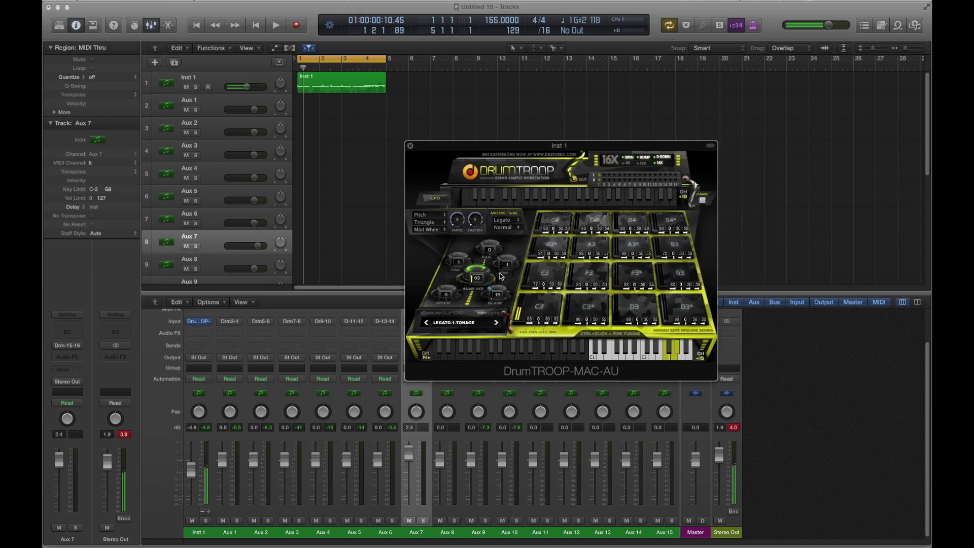
left_click_drag(501, 275, 504, 219)
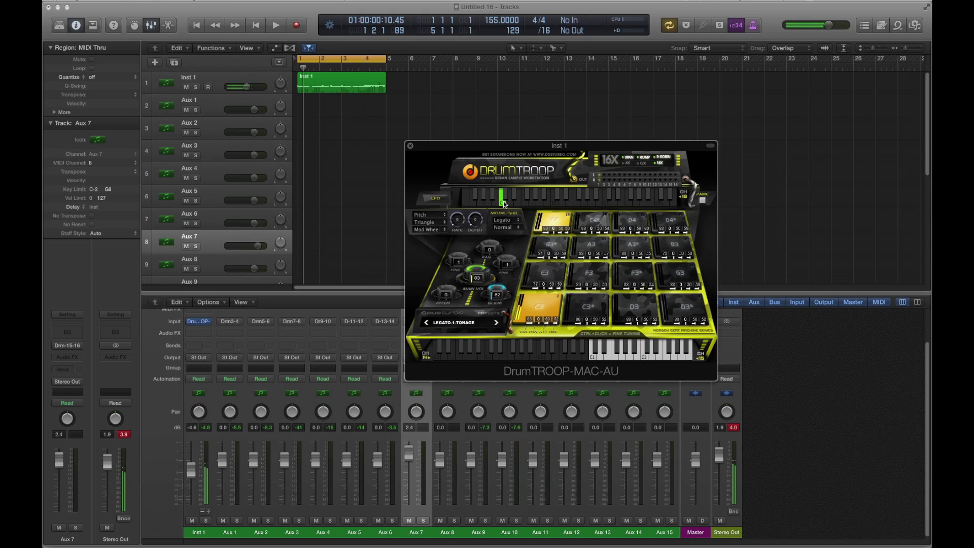
left_click_drag(498, 289, 509, 413)
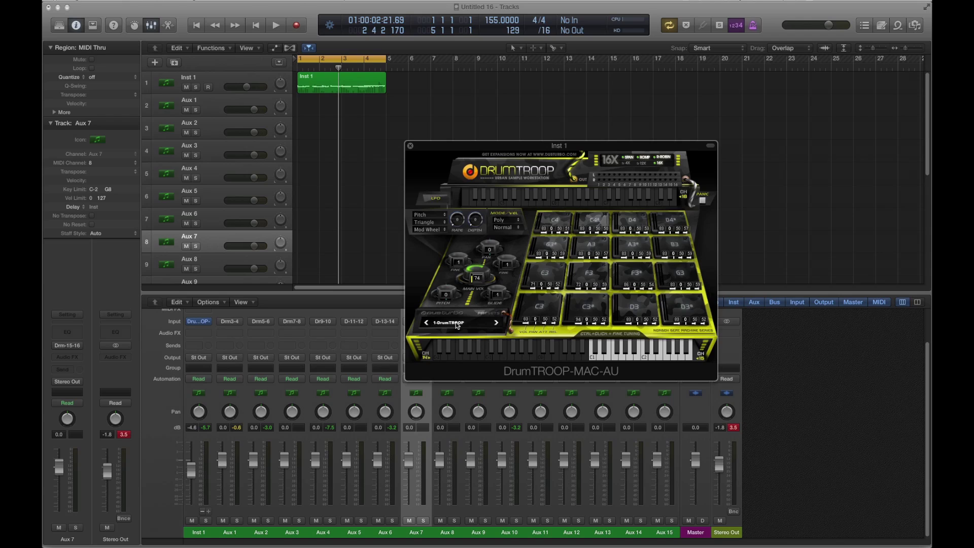
left_click(457, 324)
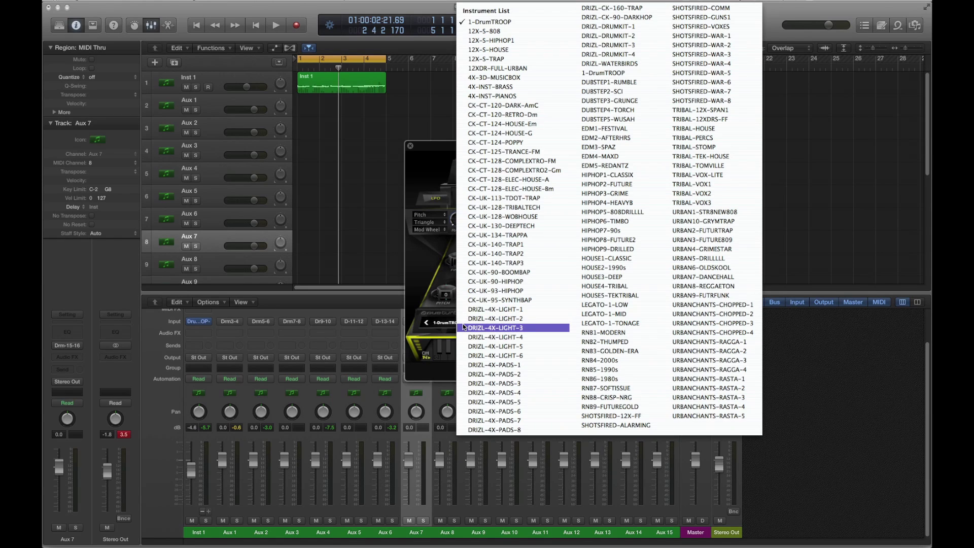
Load the 12XDR-FULL-URBAN kit, play its pads, and raise Aux 7 to 2.4 dB.
left_click(530, 68)
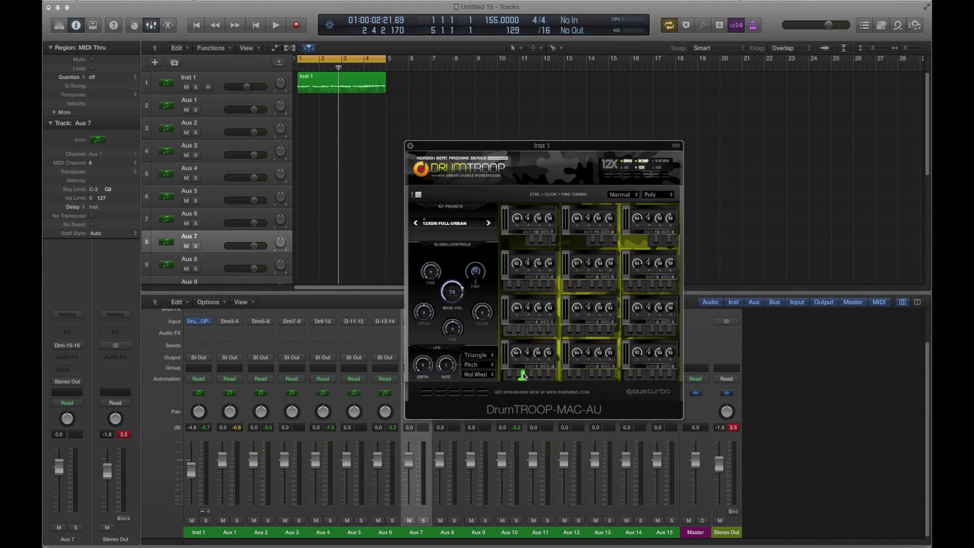
left_click_drag(523, 375, 664, 377)
mouse_move(521, 376)
left_mouse_down()
mouse_move(552, 380)
mouse_move(505, 379)
left_mouse_up()
left_click_drag(408, 459, 408, 453)
left_click(601, 379)
Audition the Aux 2, OUT:4 and lower DrumTROOP pads one by one.
left_click_drag(602, 380, 672, 380)
left_click_drag(551, 331, 545, 333)
left_click(604, 375)
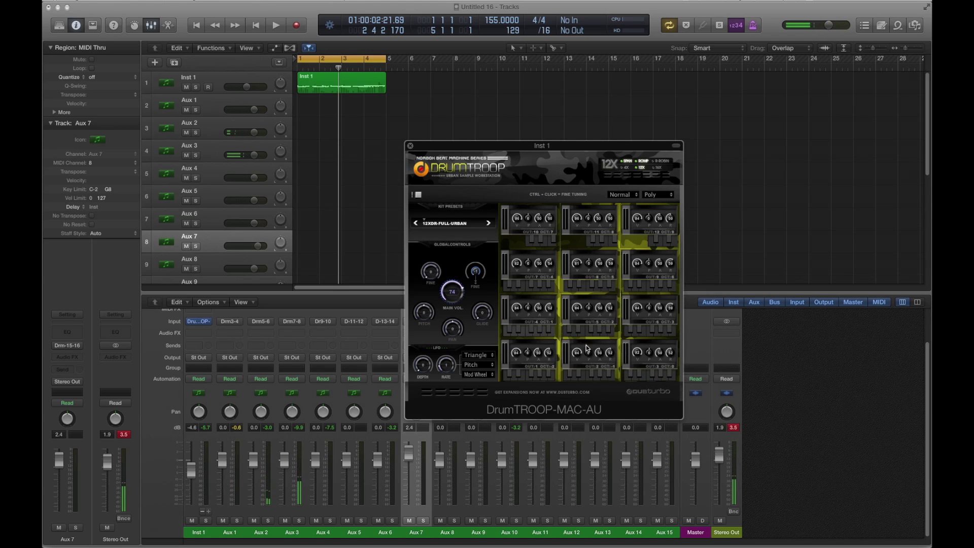
left_click(535, 377)
left_click(518, 377)
left_click(579, 376)
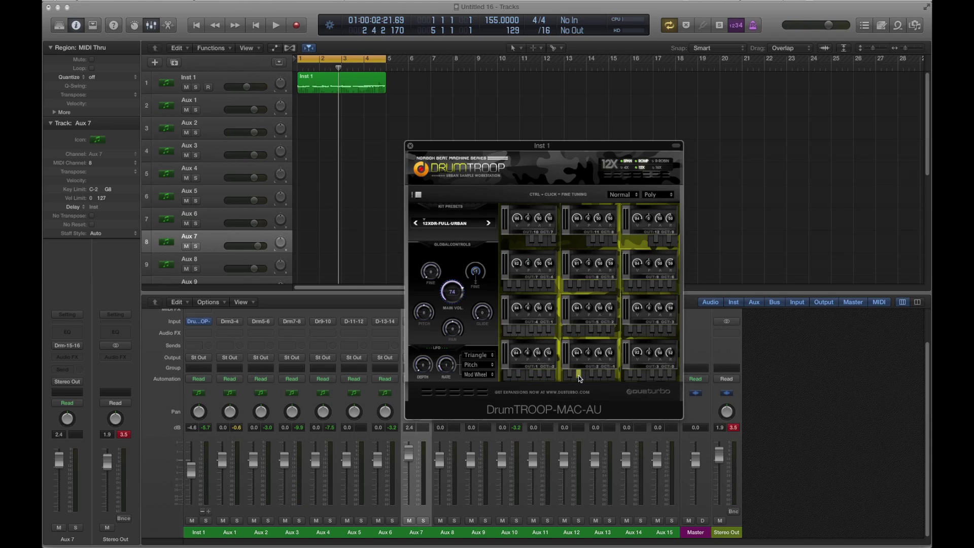
left_click(629, 376)
left_click(581, 330)
left_click(542, 332)
Load the 12X-S-TRAP kit, play runs across pads 1–6, and reopen the kit list.
left_click(457, 224)
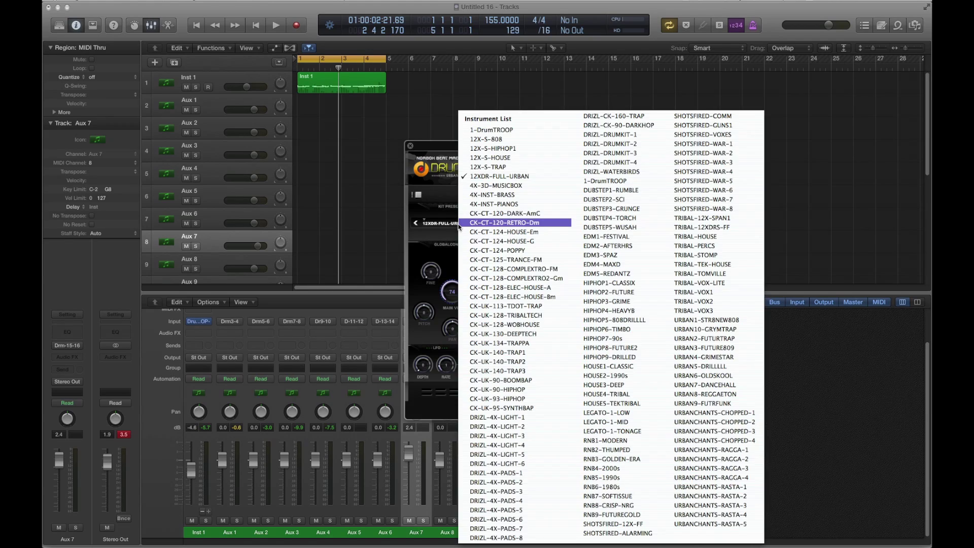
left_click(496, 167)
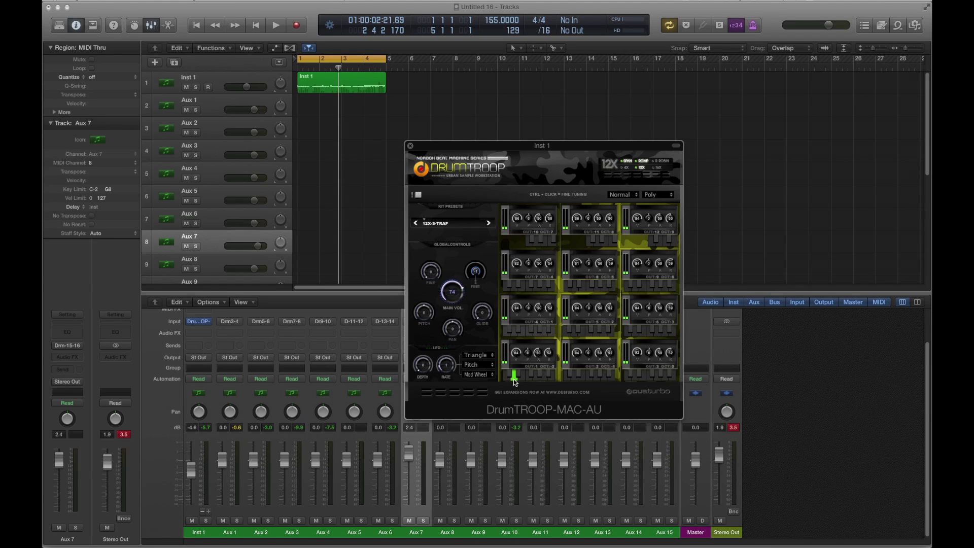
left_click(551, 379)
left_click_drag(597, 377, 567, 331)
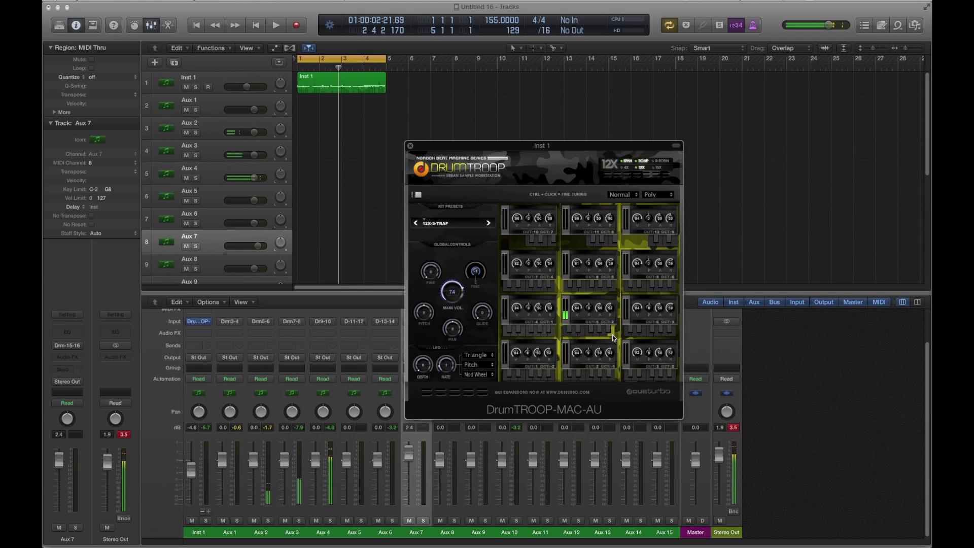
left_click_drag(635, 337, 537, 383)
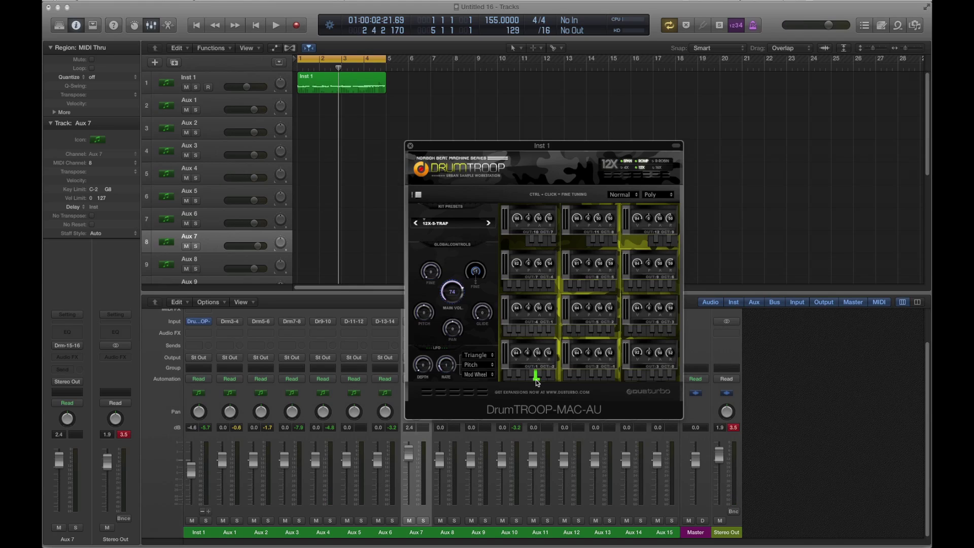
left_click_drag(535, 383, 535, 383)
left_click(445, 223)
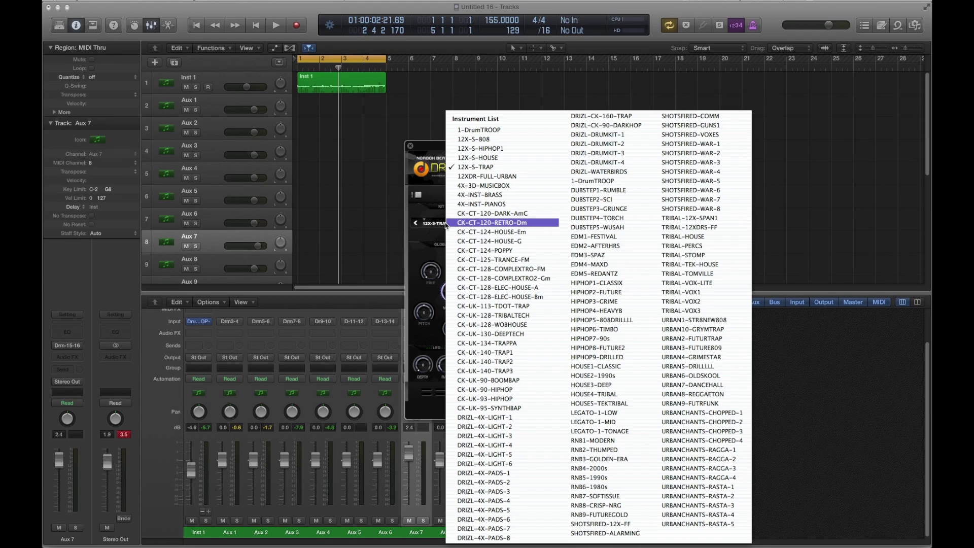
Load the 4X-3D-MUSICBOX kit and play rising runs on the OCT C-2 and C1 keyboards.
left_click(513, 186)
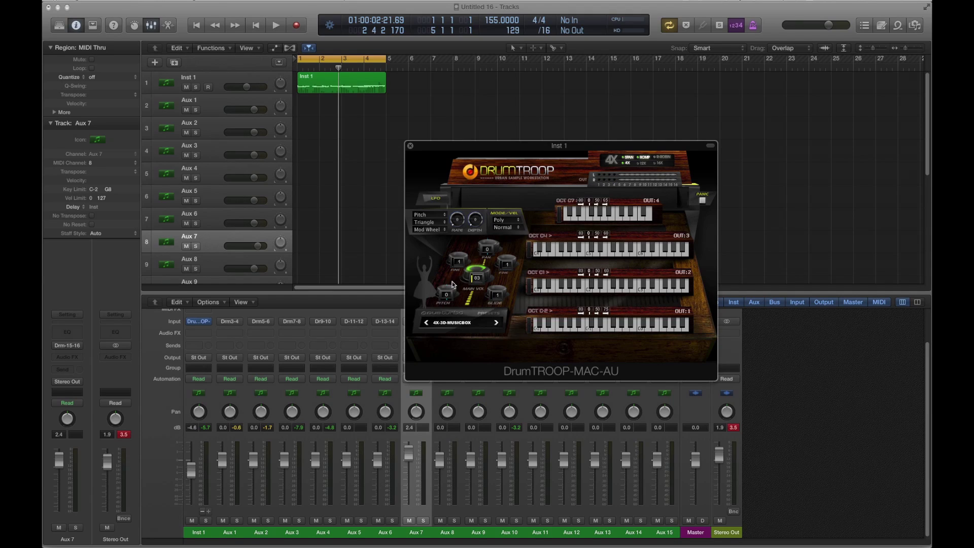
left_click(588, 330)
left_click_drag(589, 330, 679, 313)
left_click_drag(592, 285, 686, 287)
Play across the OCT C4 and C7 keyboards, sweep from C-2 to C4, and reopen the preset list.
left_click_drag(589, 249, 688, 234)
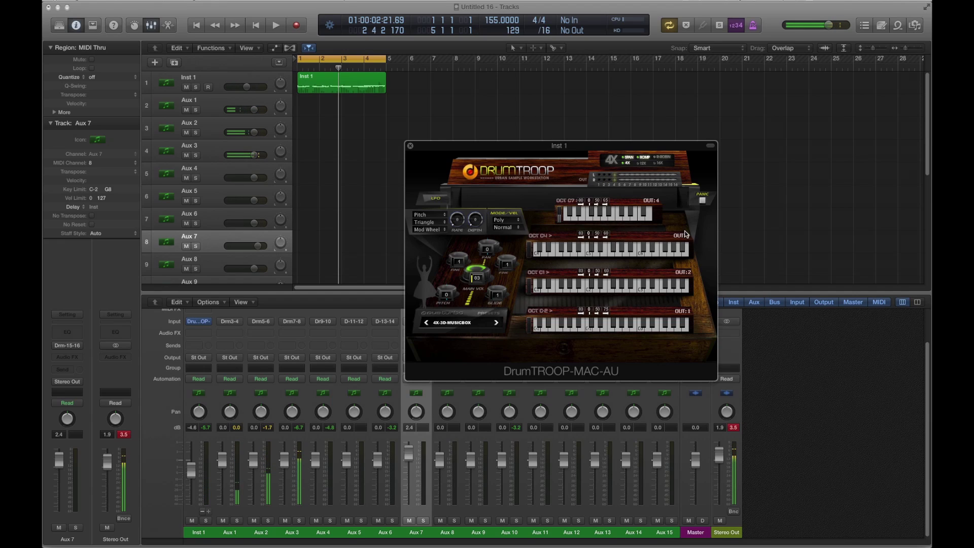
left_click(648, 216)
left_click(641, 249)
left_click_drag(633, 254, 632, 255)
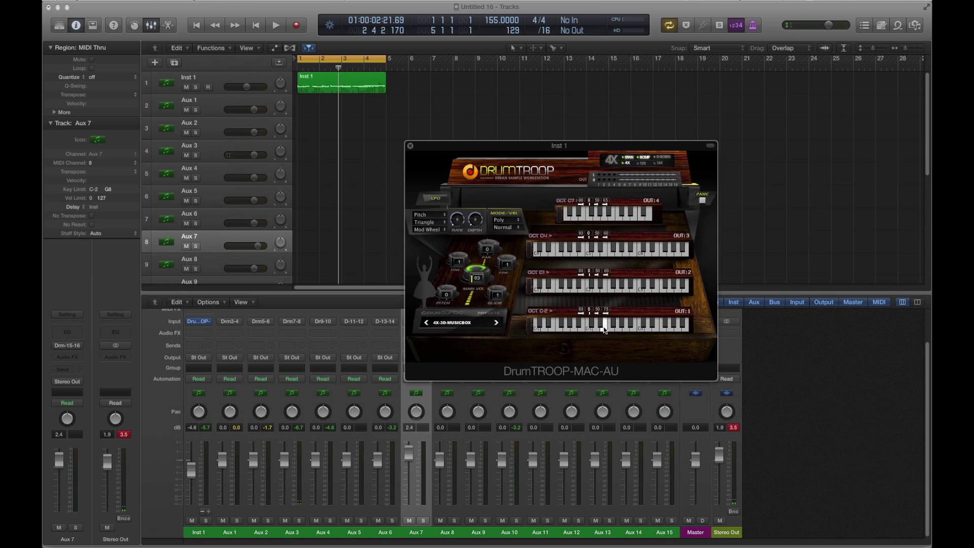
left_click_drag(599, 323, 603, 289)
left_click_drag(600, 249, 604, 214)
left_click(460, 324)
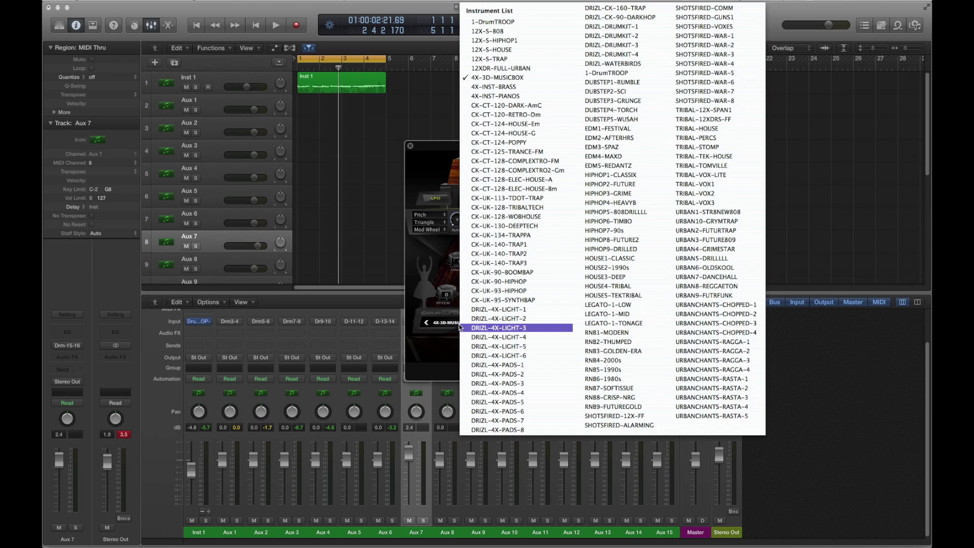
Load CK-CT-120-DARK-AmC, audition its C3, C3#, D3, D3#, F and F# pads, and reopen the preset list.
left_click(532, 106)
left_click(540, 306)
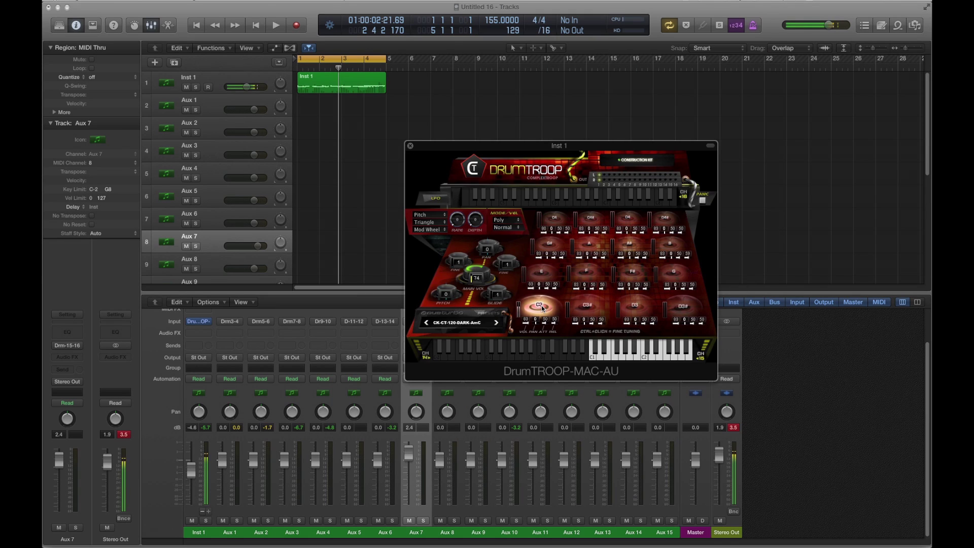
left_click(586, 312)
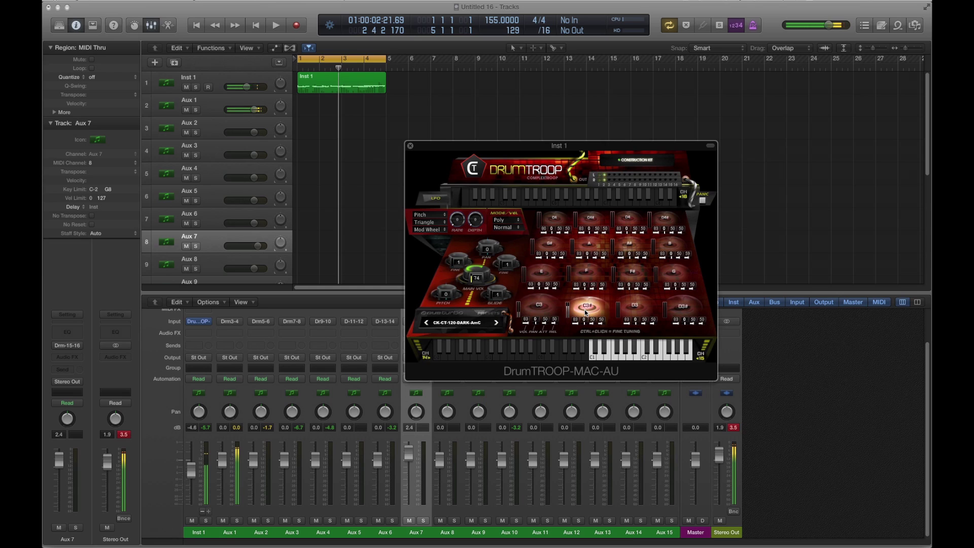
left_click(635, 308)
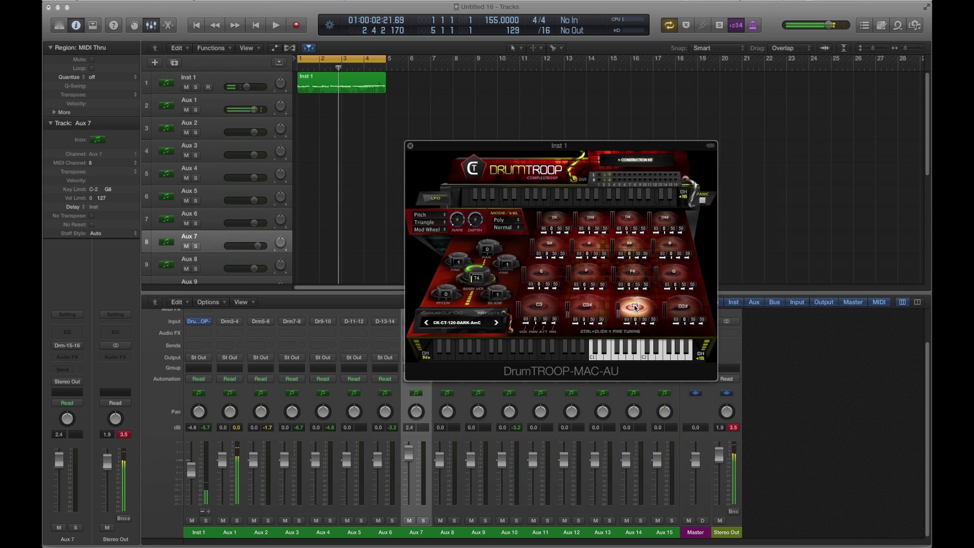
left_click(698, 309)
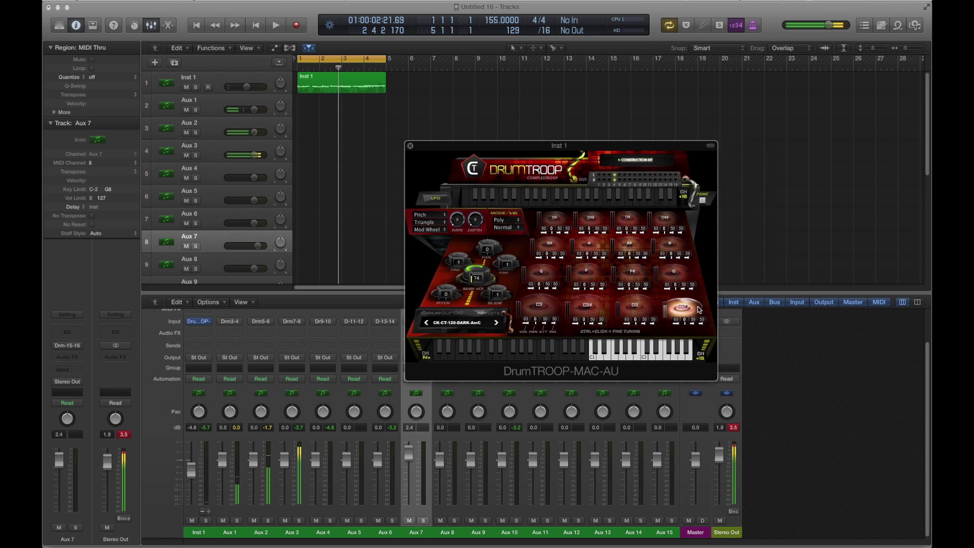
left_click(645, 276)
left_click(673, 272)
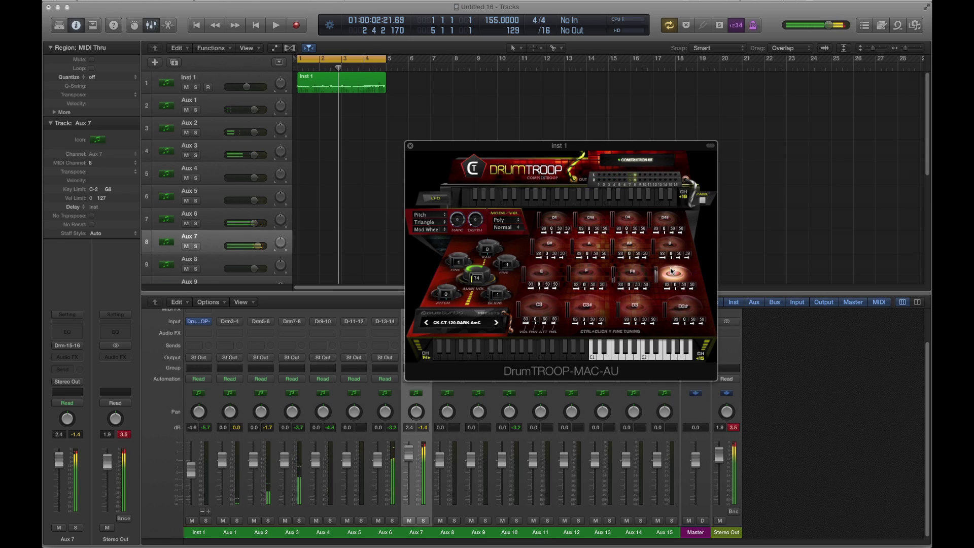
left_click(589, 276)
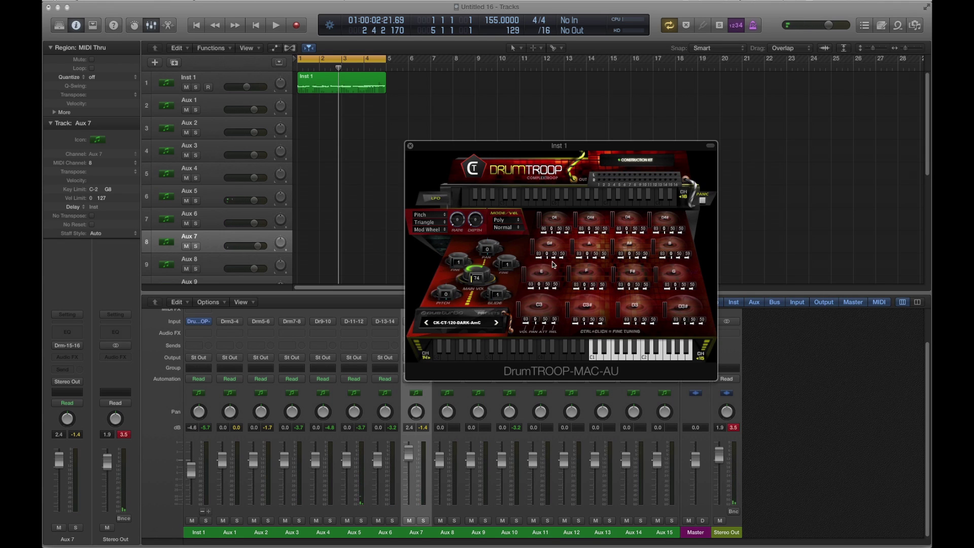
left_click(465, 325)
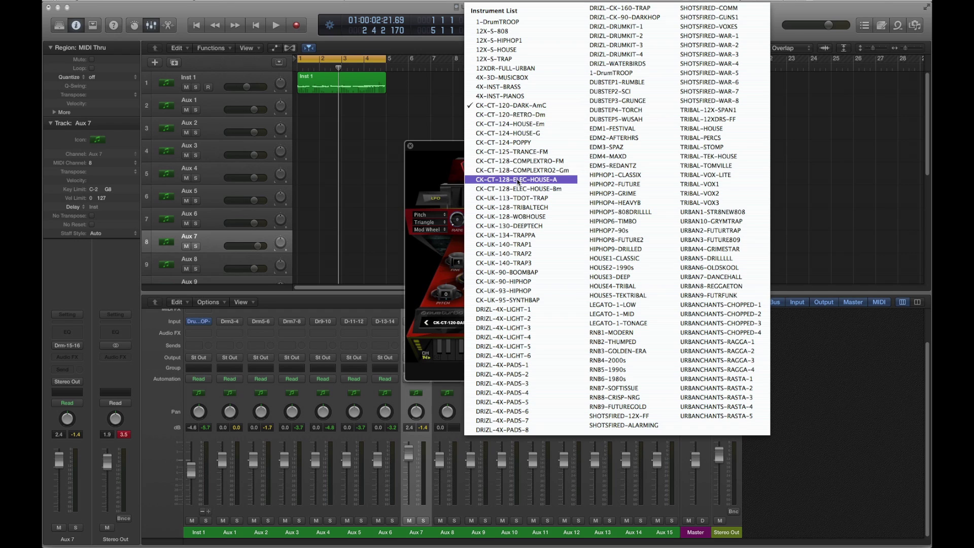
Load the 1-DrumTROOP kit, play the project briefly, then reopen the kit preset list.
left_click(520, 182)
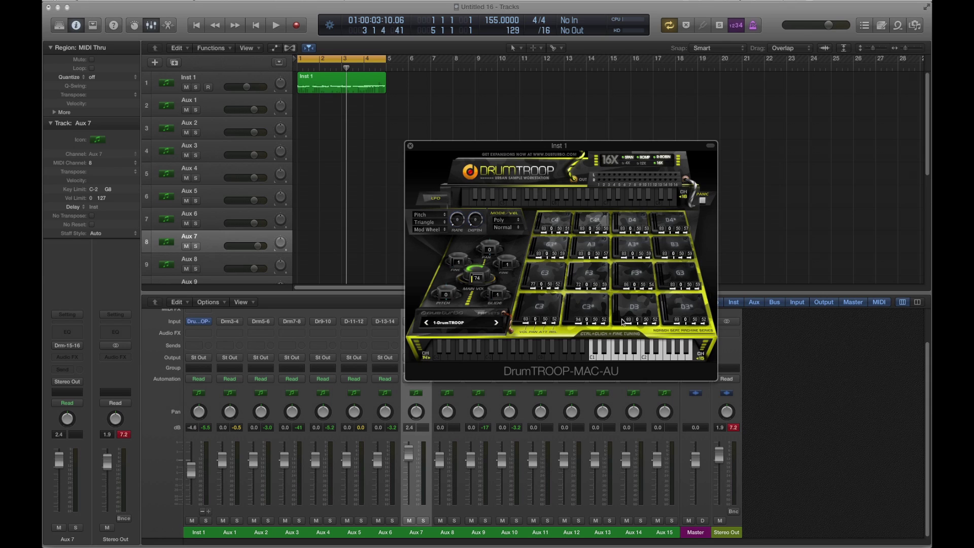
key("space")
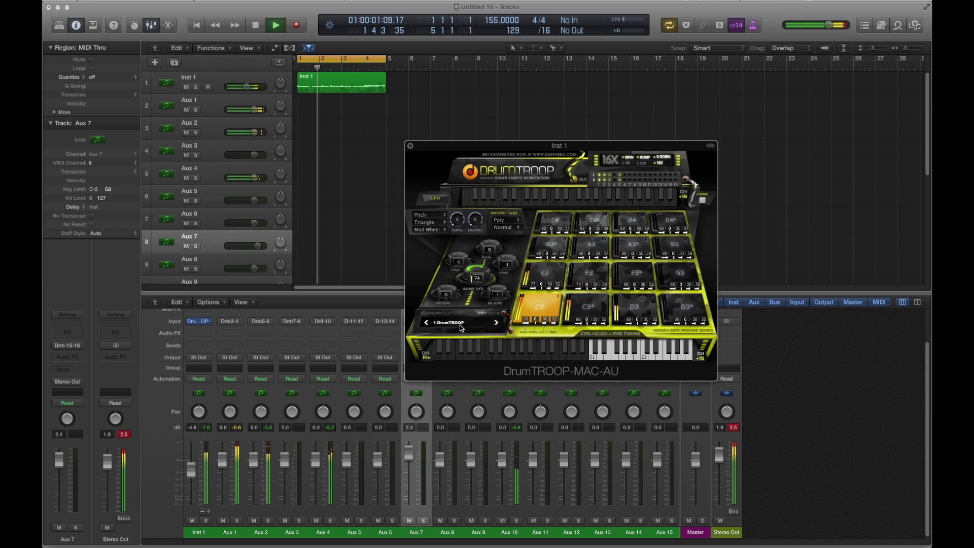
key("space")
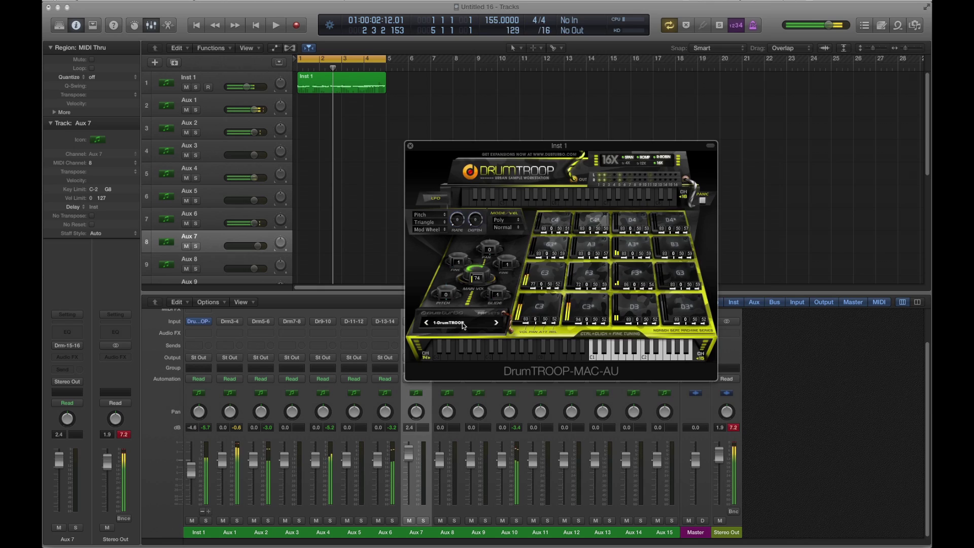
left_click(463, 326)
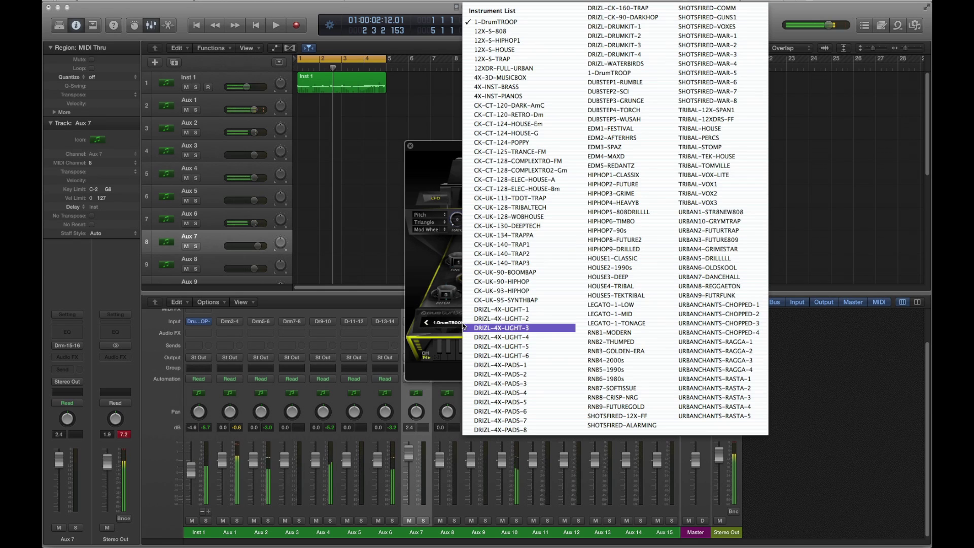
Load the DUBSTEP1-RUMBLE kit and play the project to hear it.
left_click(635, 92)
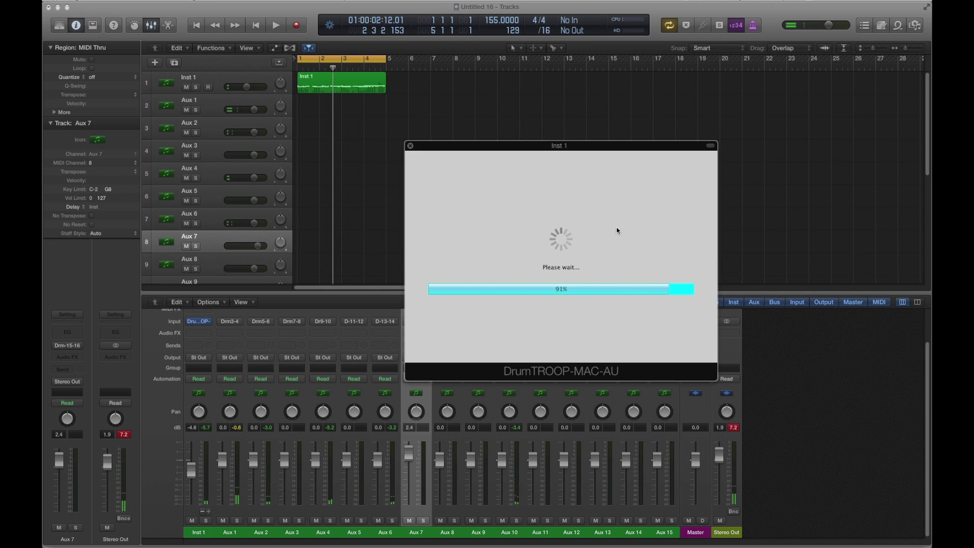
key("space")
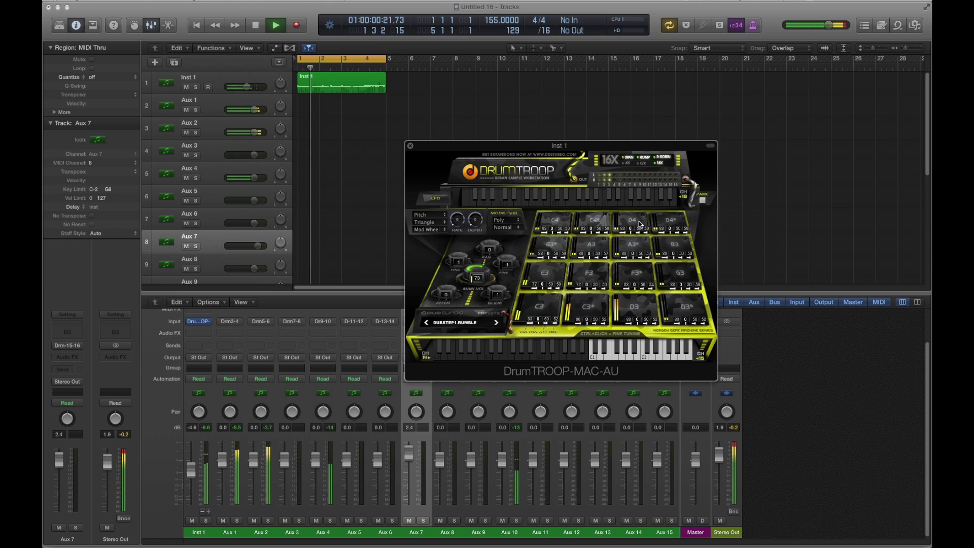
left_click(472, 323)
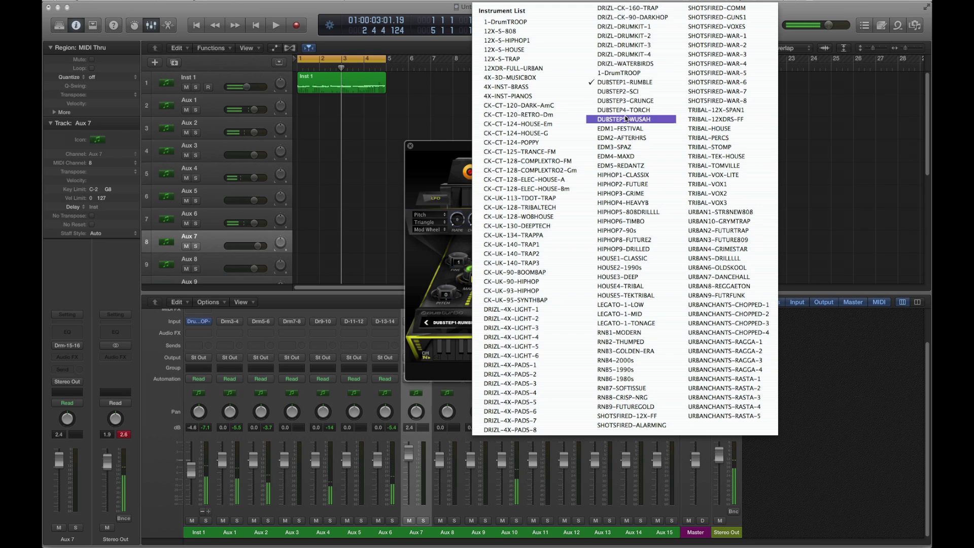
Load and play DUBSTEP2-SCI, then switch to the HIPHOP7-90s kit.
left_click(636, 92)
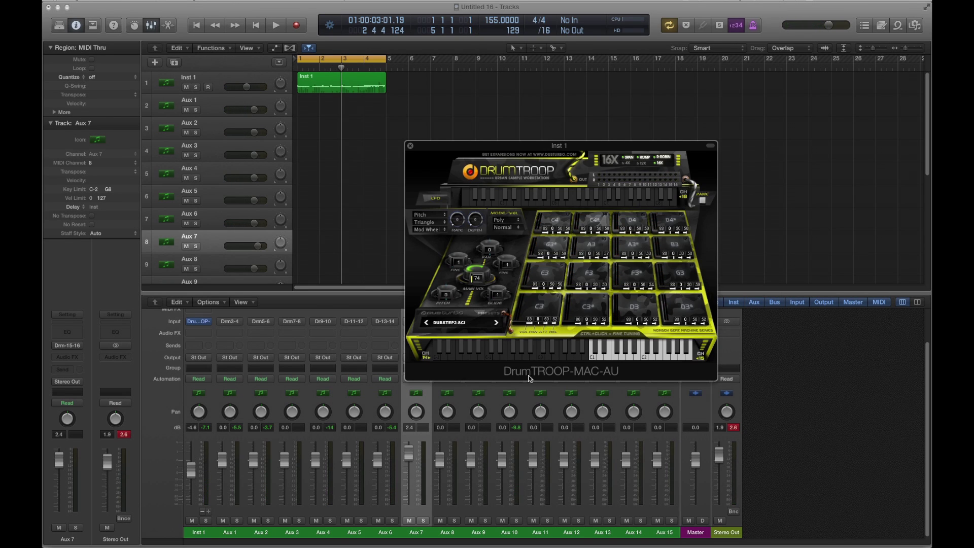
key("space")
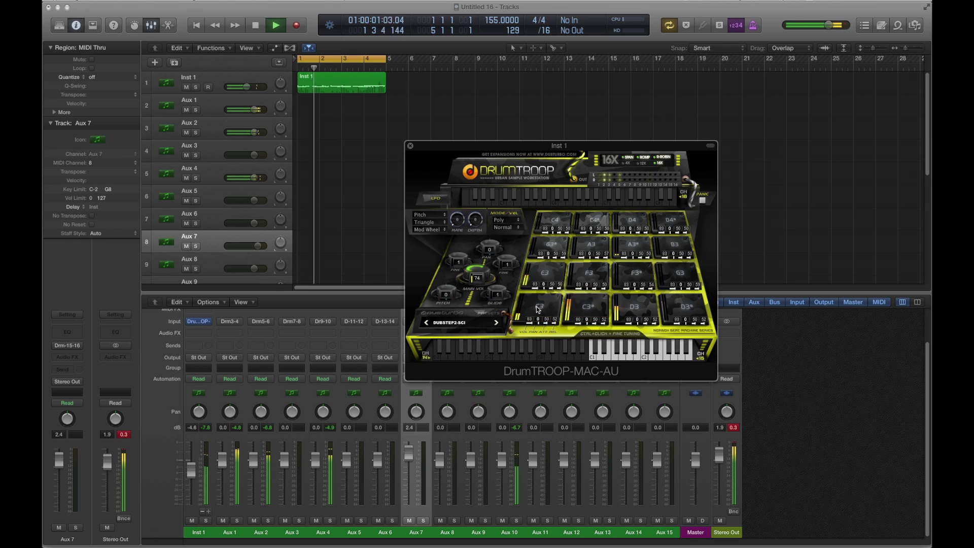
left_click(453, 325)
left_click(597, 230)
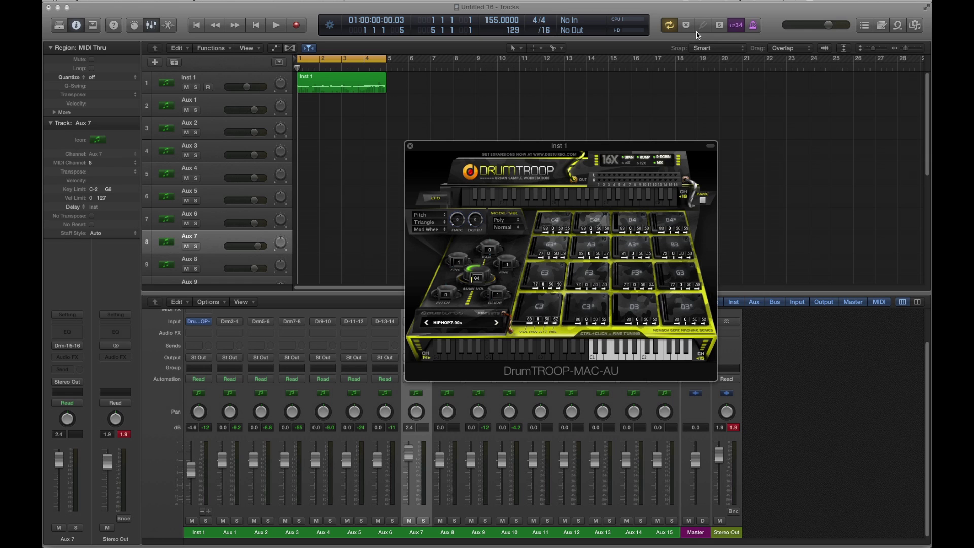
Load the SHOTSFIRED-12X-FF kit preset from the Instrument List.
left_click(449, 325)
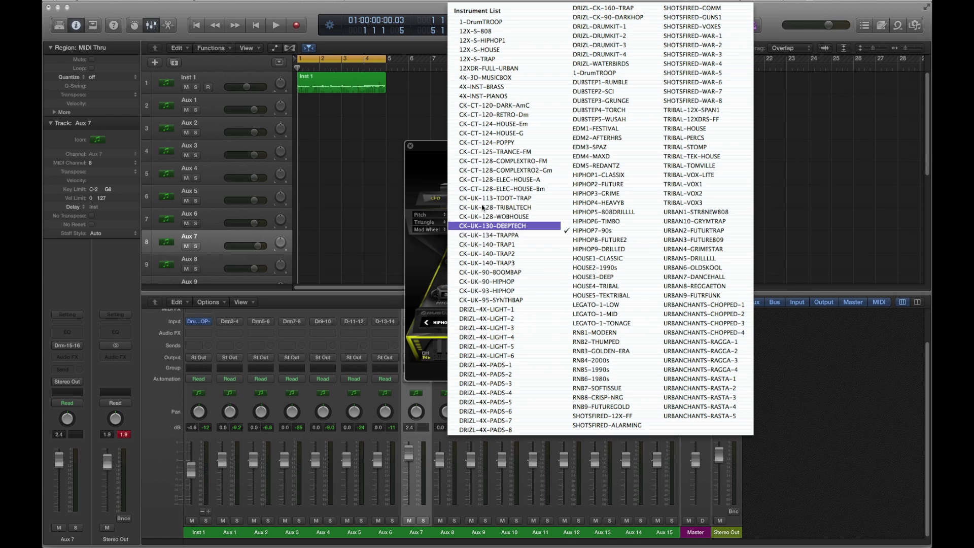
left_click(427, 290)
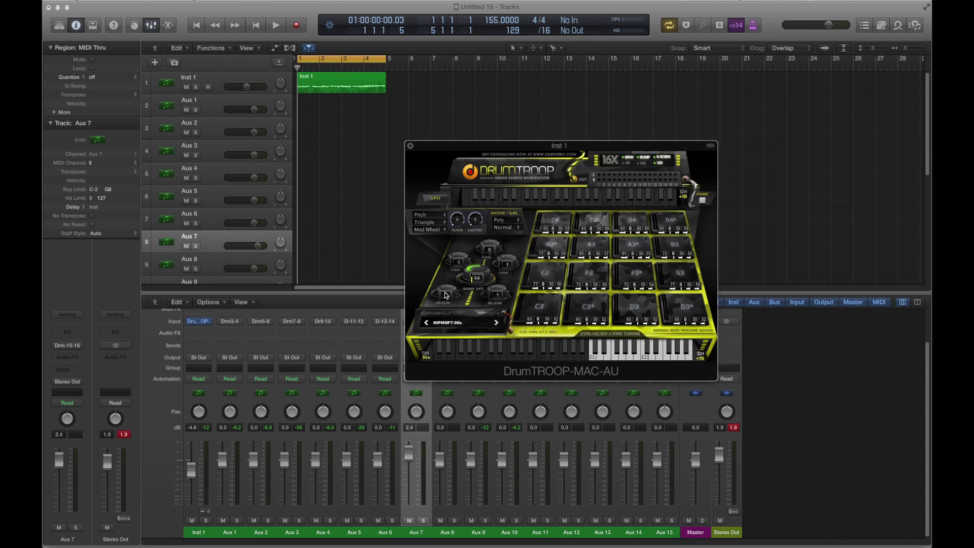
left_click(456, 324)
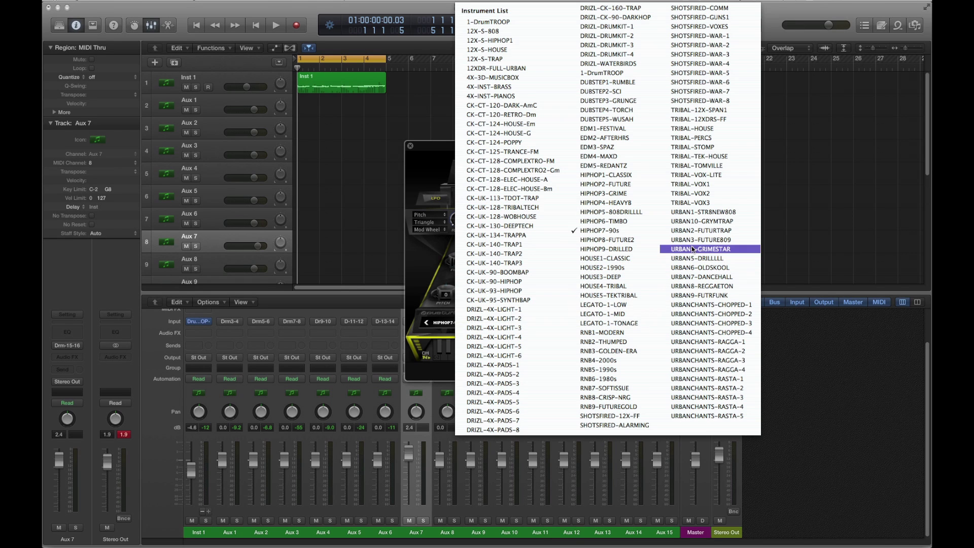
left_click(710, 55)
Audition six sounds along the bottom pad row, including those routed to Aux 1.
left_click(530, 375)
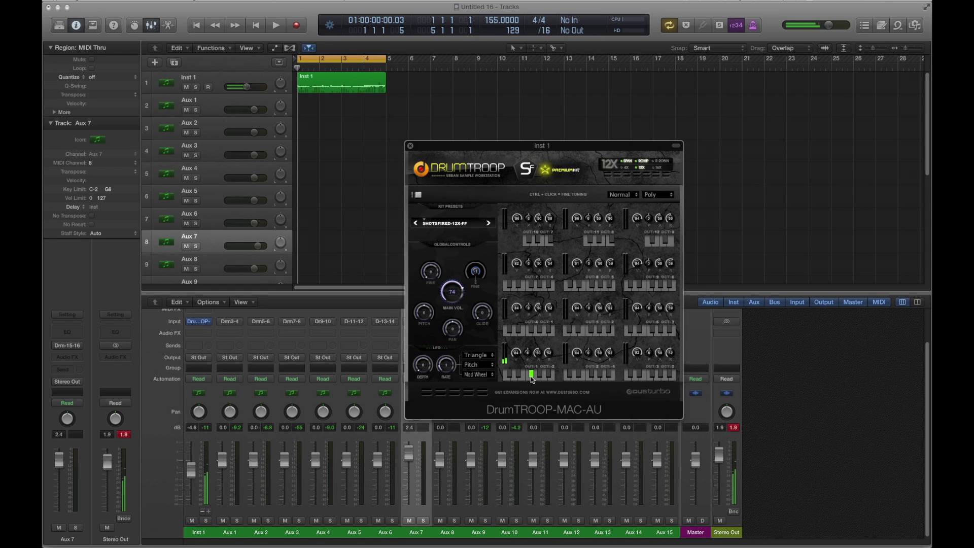
left_click(567, 374)
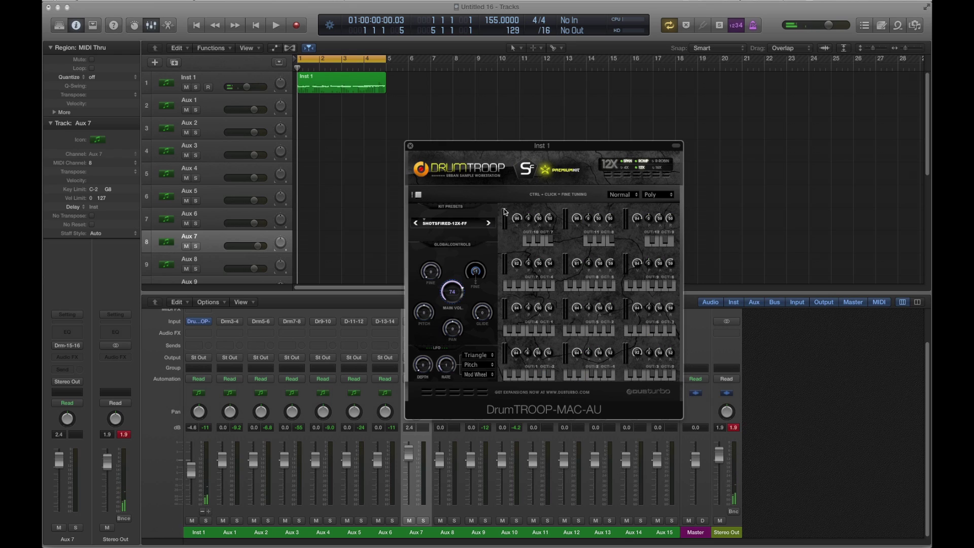
left_click(596, 375)
left_click(612, 378)
left_click(641, 376)
left_click(657, 377)
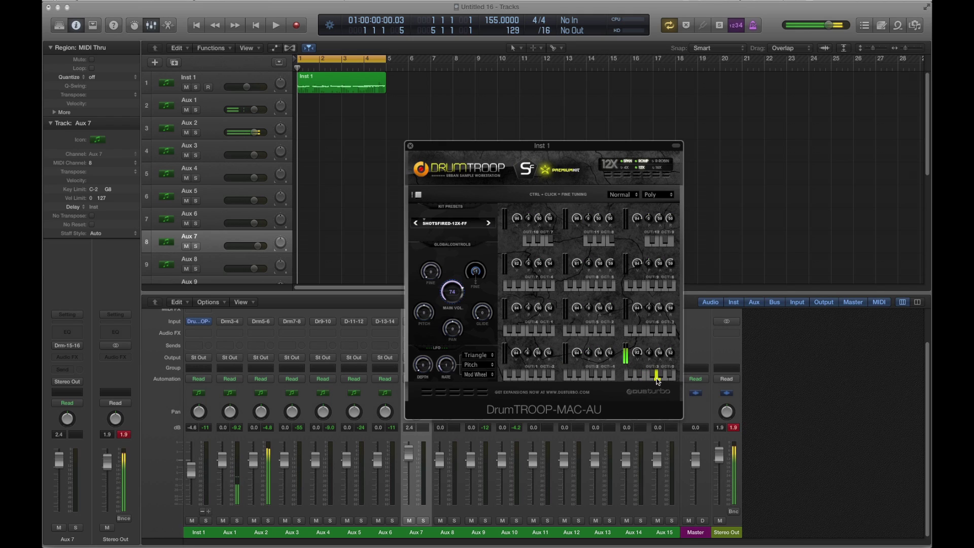
Play OUT:5, 7, 8, 11 and 12 sounds on Aux 4, 6, 7, 10 and 11, then reopen the preset list.
left_click(587, 332)
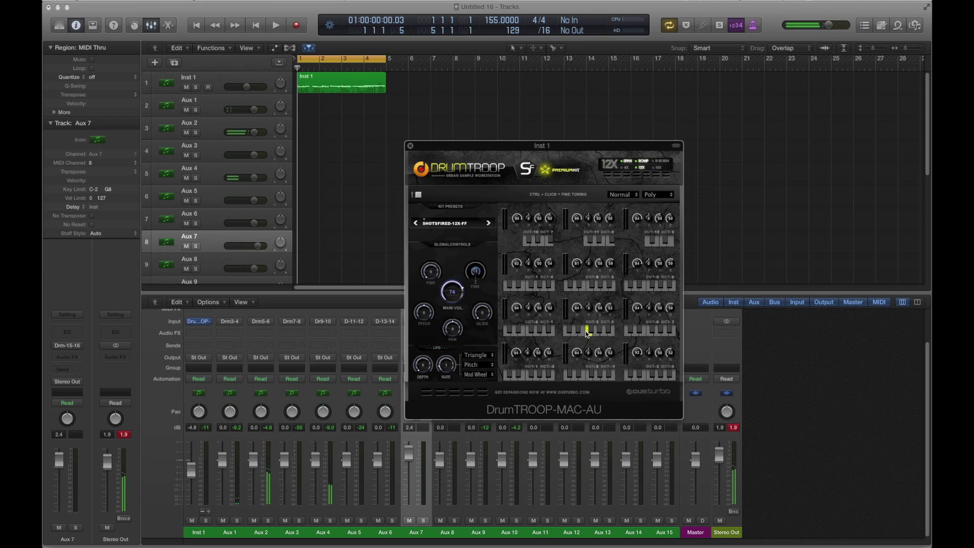
left_click(591, 293)
left_click(576, 292)
left_click(522, 287)
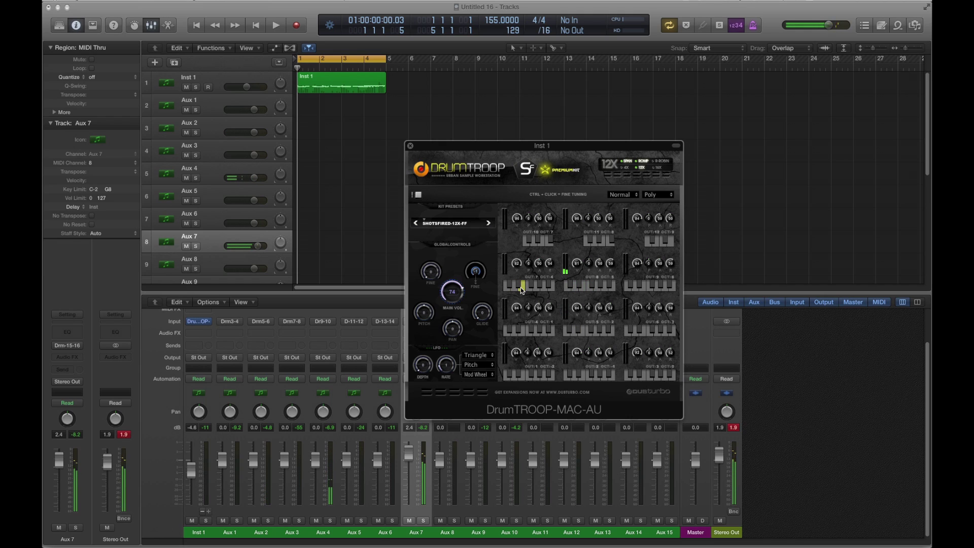
left_click(602, 243)
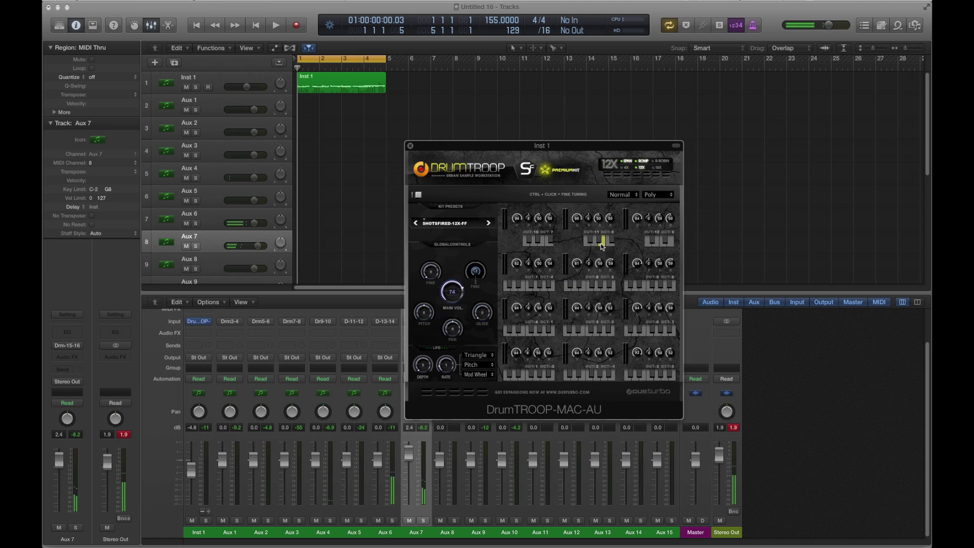
left_click(669, 241)
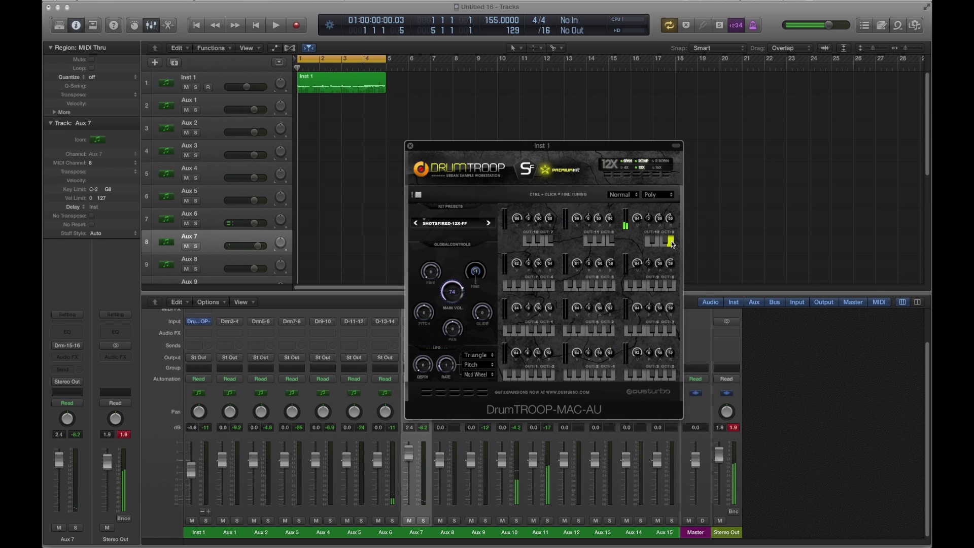
left_click(458, 228)
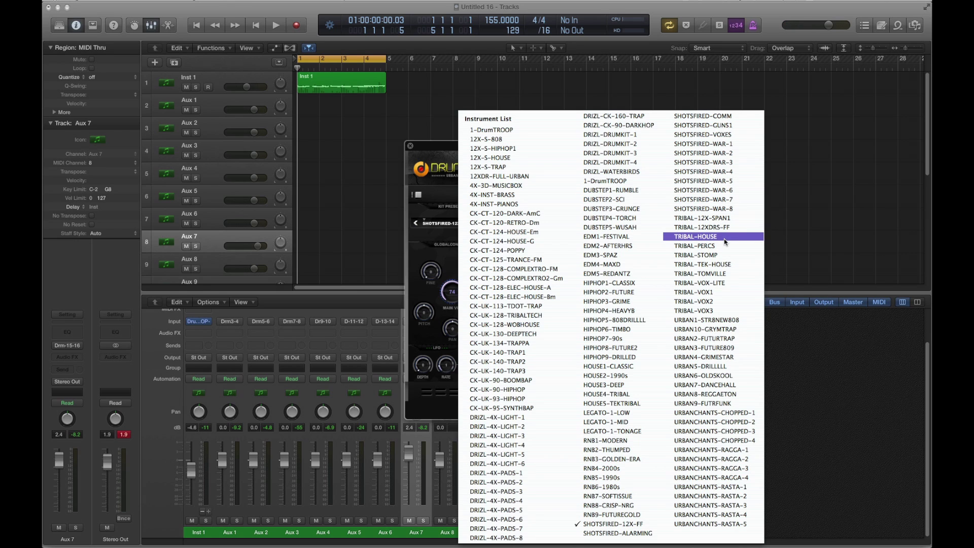
Load a Tribal kit and audition its F3, A3#, D4, C4# and C4 pads.
left_click(730, 284)
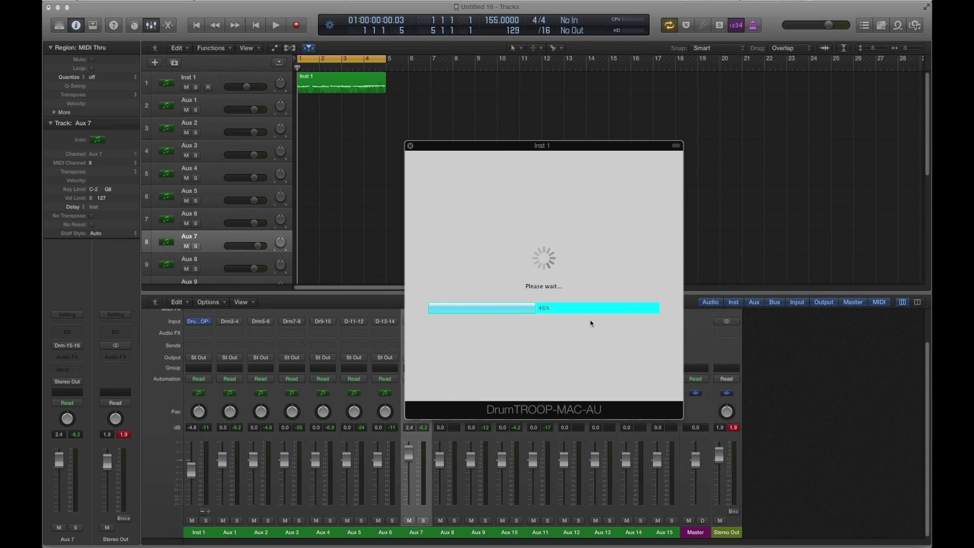
left_click(578, 287)
left_click(632, 247)
left_click(627, 219)
left_click(592, 221)
left_click(562, 225)
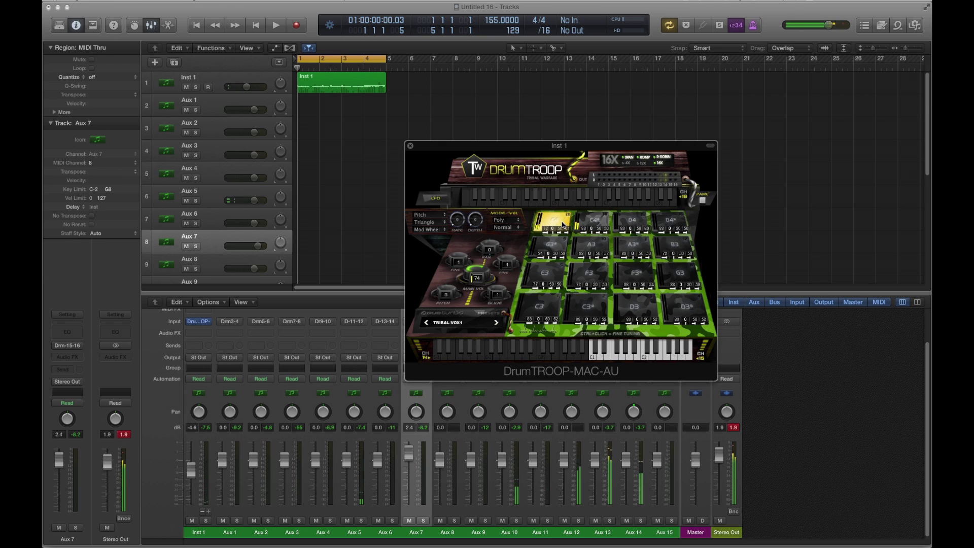
Switch to TRIBAL-VOX2 and audition its F3, C3, D3 and other drum sounds.
left_click(459, 323)
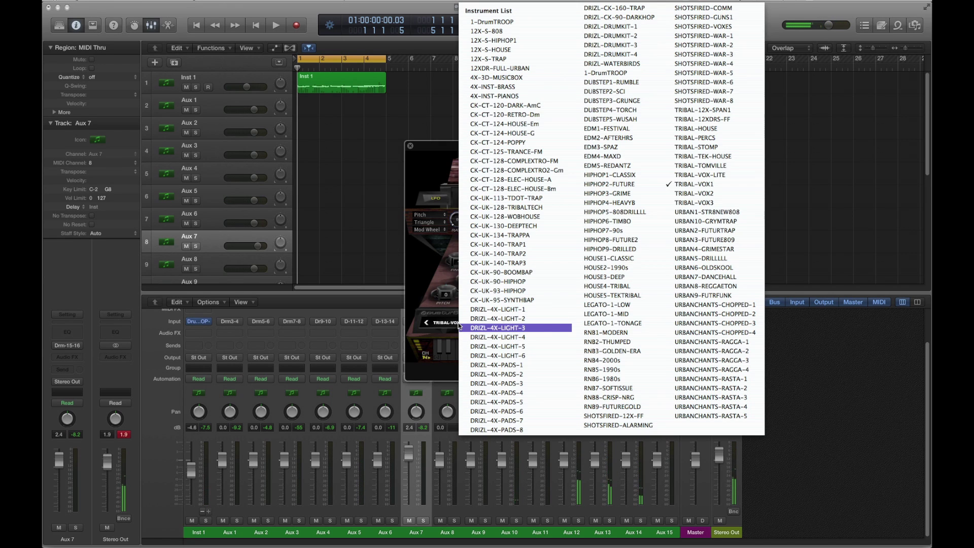
left_click(712, 202)
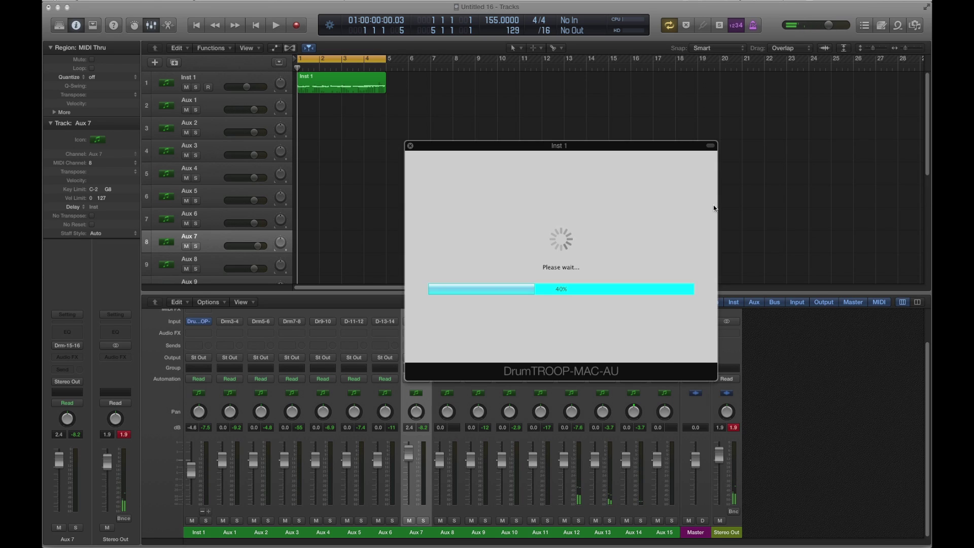
left_click(587, 306)
left_click(590, 274)
left_click(539, 306)
left_click(630, 309)
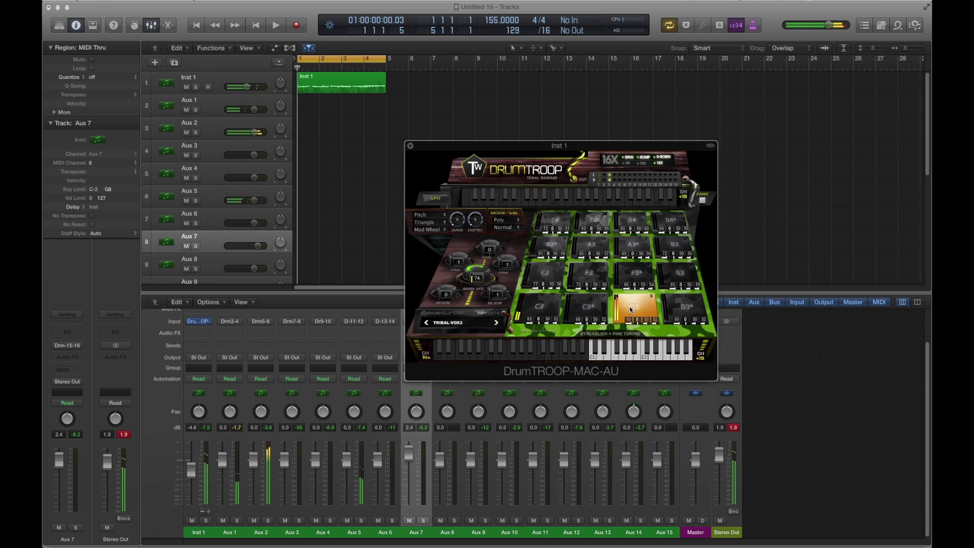
left_click(691, 310)
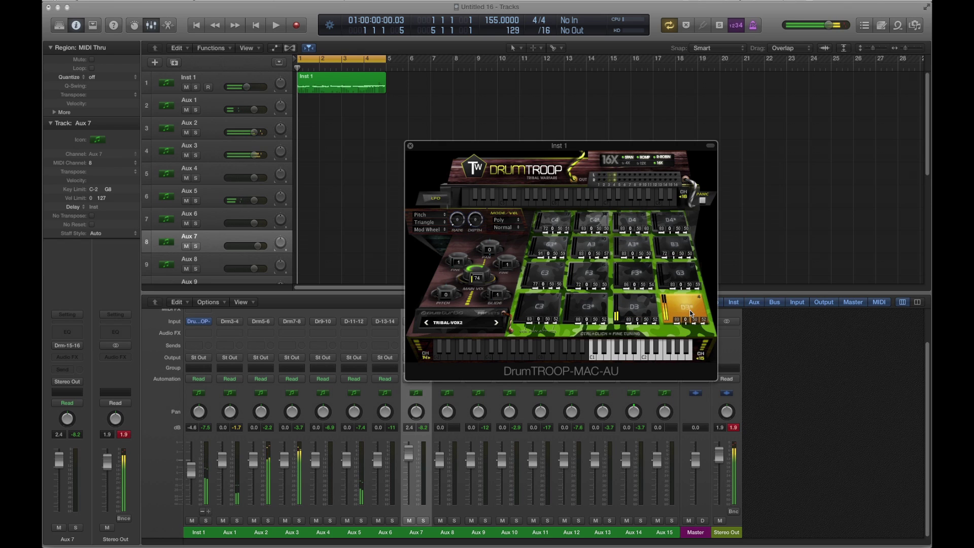
Load TRIBAL-VOX3, repeatedly play its A3, A#3, B3 and G3 sounds, and reopen the preset list.
left_click(451, 325)
left_click(695, 212)
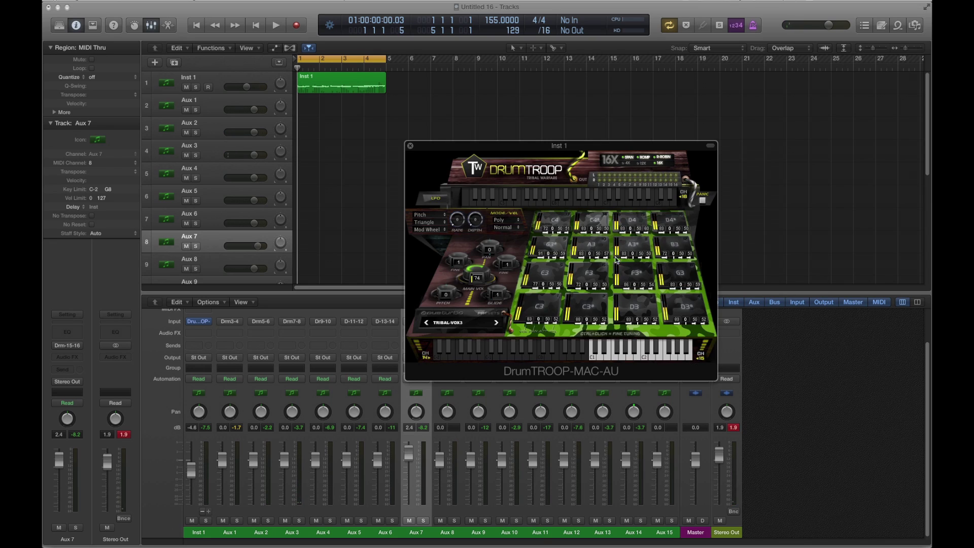
left_click(594, 250)
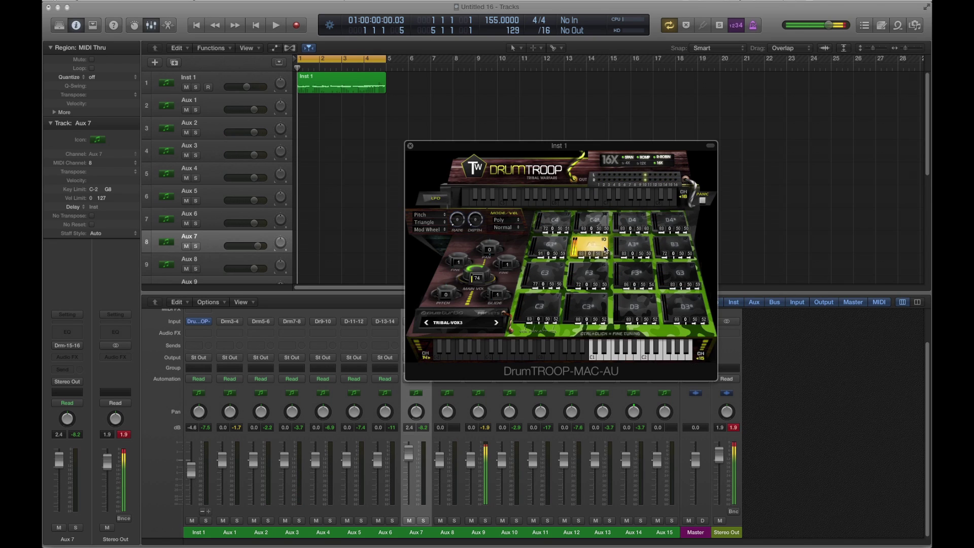
left_click(629, 248)
left_click(629, 248)
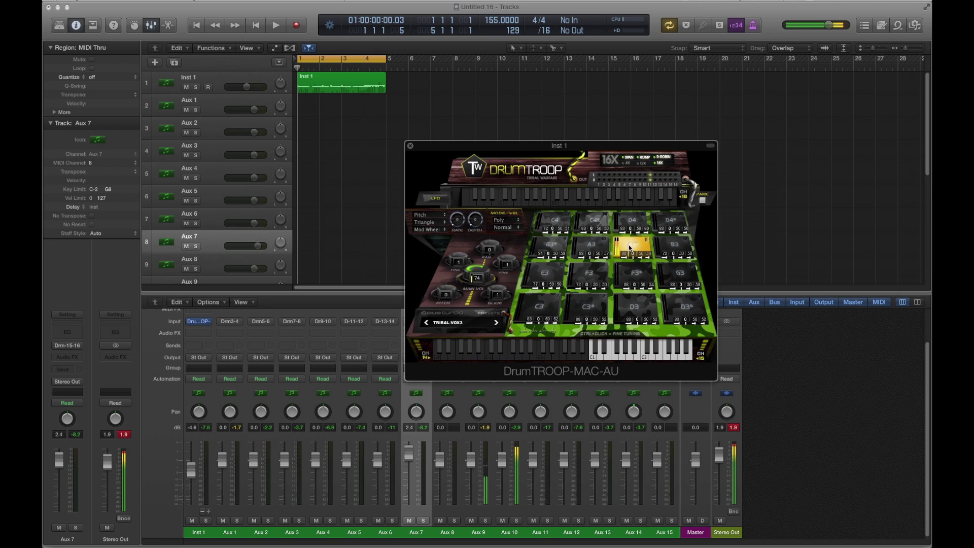
left_click(629, 248)
left_click(629, 248)
left_click(684, 250)
left_click(683, 250)
left_click(674, 226)
left_click(677, 274)
left_click(677, 274)
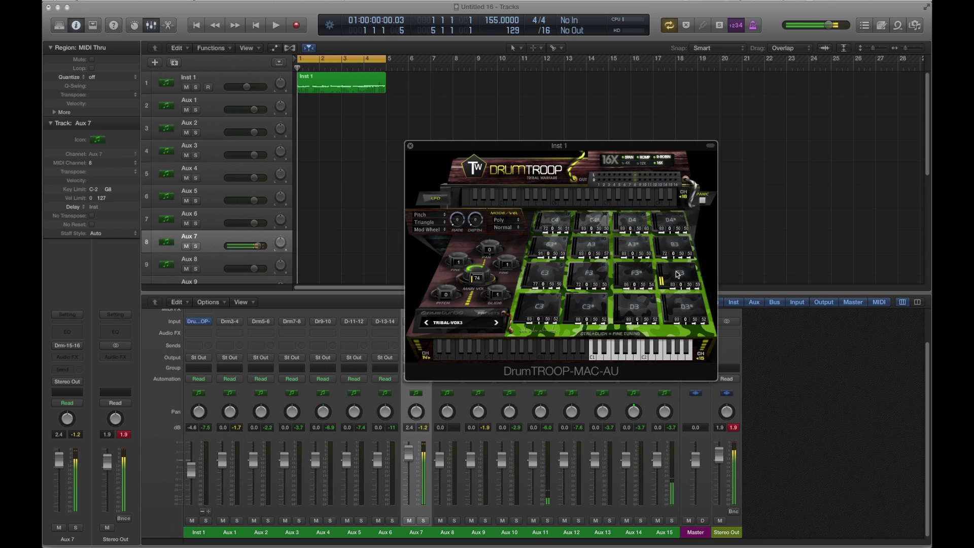
left_click(449, 322)
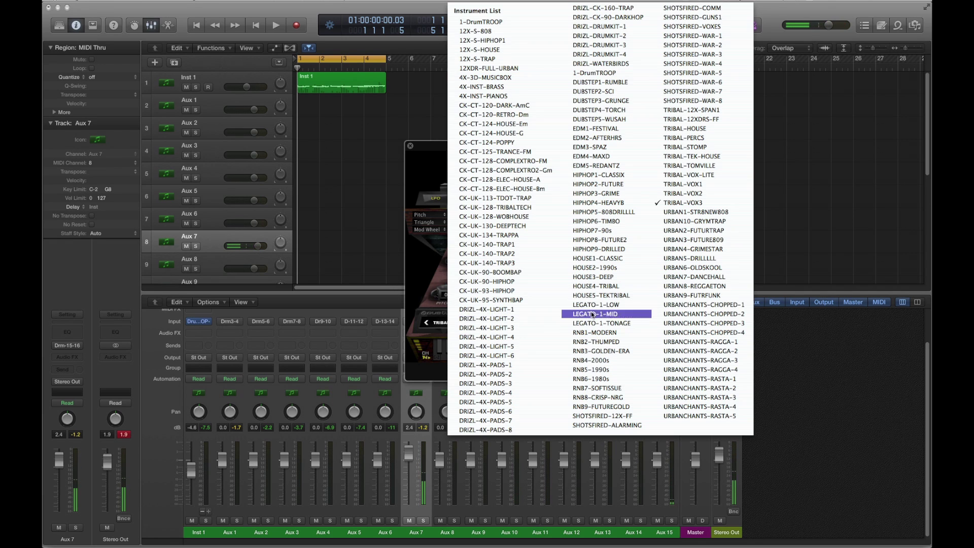
Load URBANCHANTS-CHOPPED-2 and play its C3, F, F#, A# and A chant pads.
left_click(732, 314)
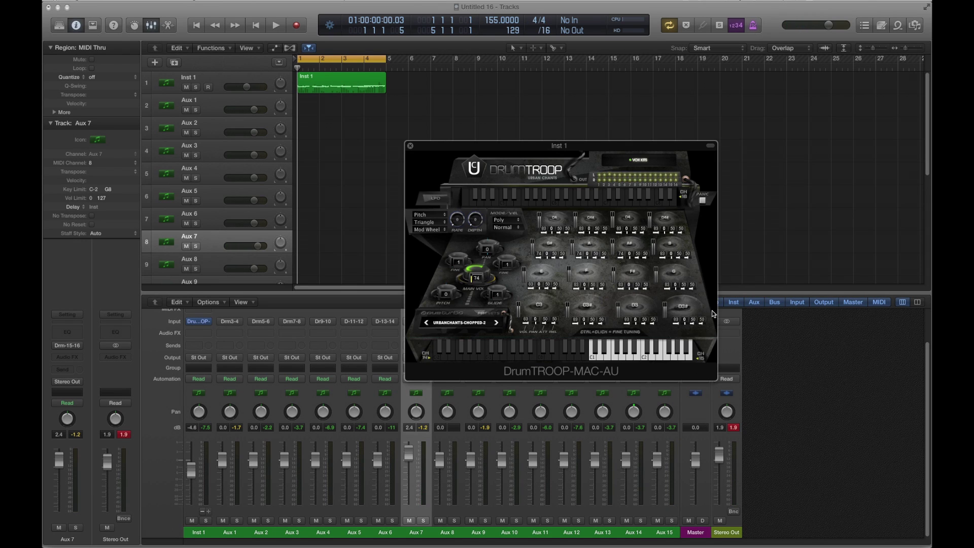
left_click(541, 309)
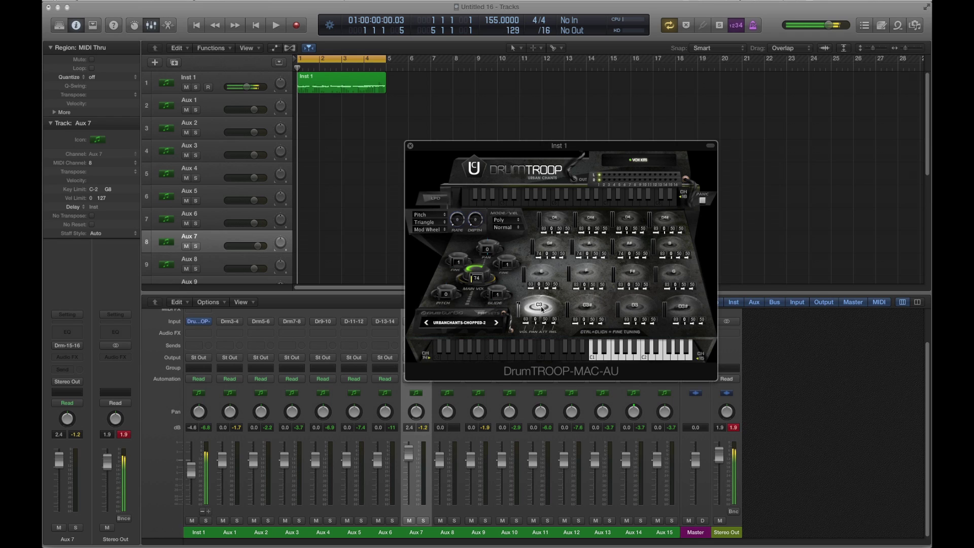
left_click(589, 275)
left_click(590, 276)
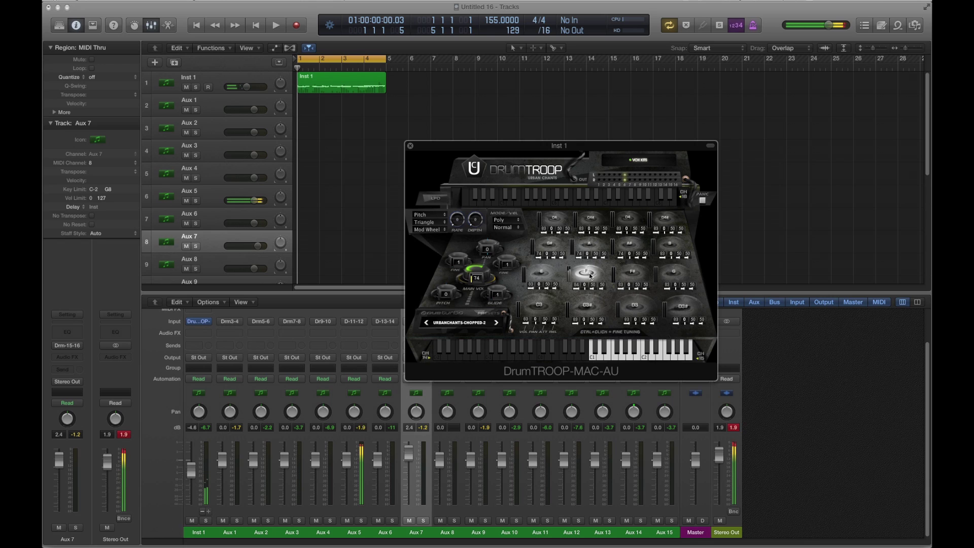
left_click(634, 274)
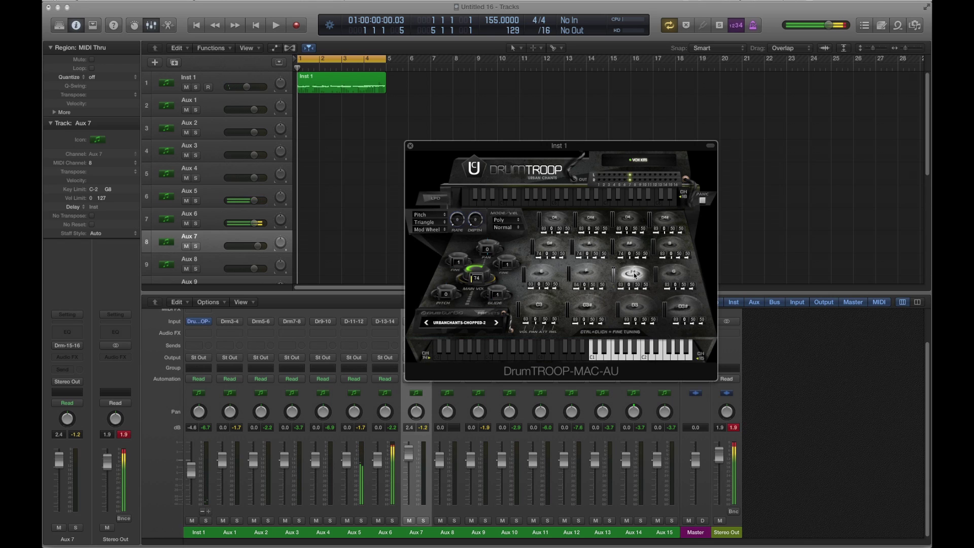
left_click(637, 239)
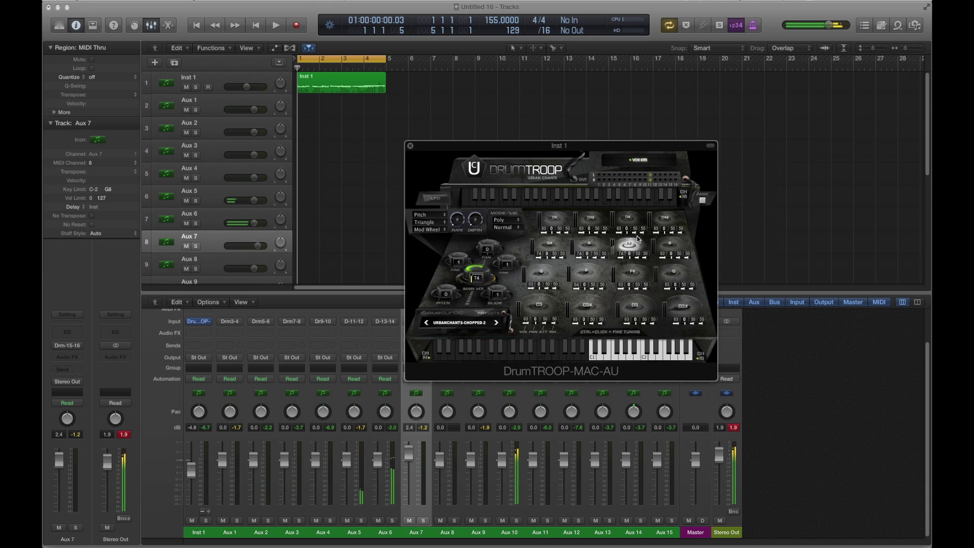
left_click(633, 245)
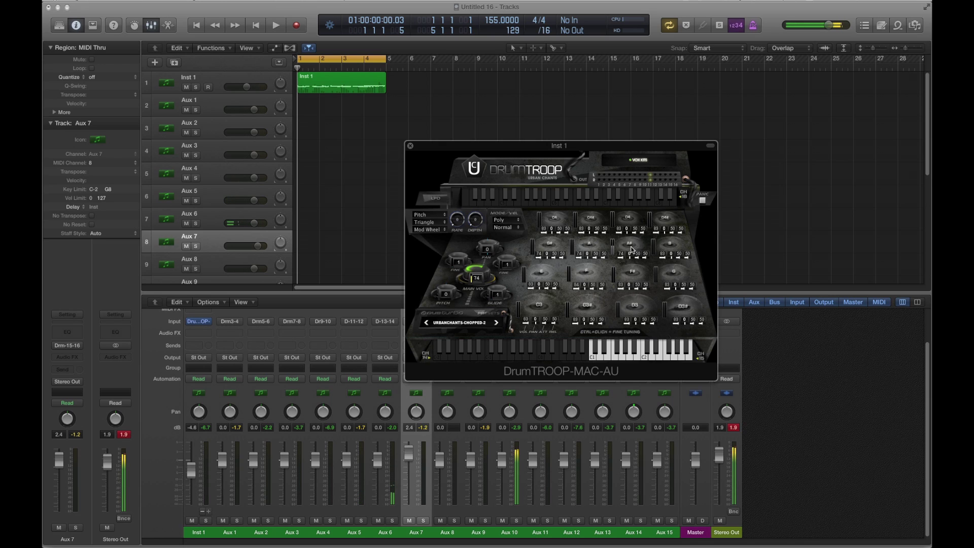
left_click(588, 245)
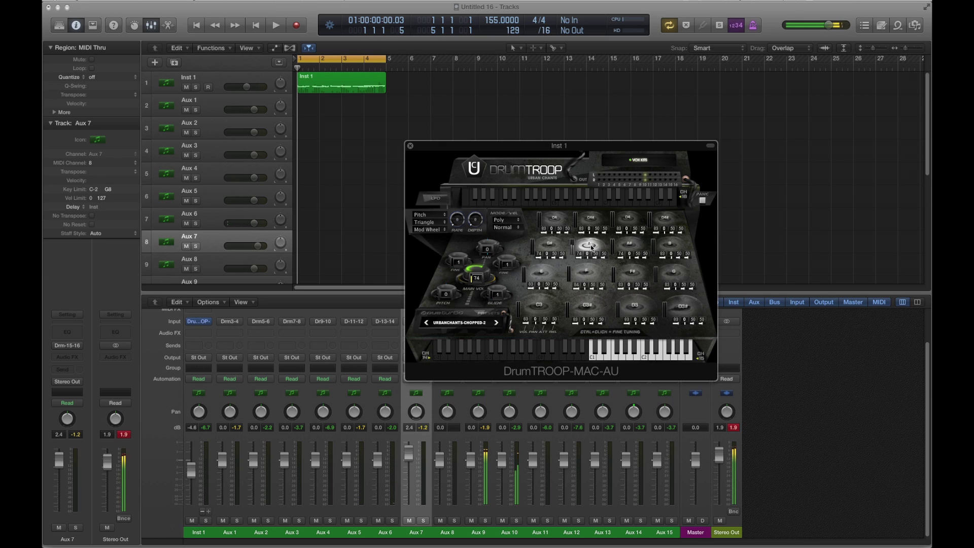
Load URBANCHANTS-RAGGA-2 and play its C#3, A and A# chant sounds.
left_click(460, 323)
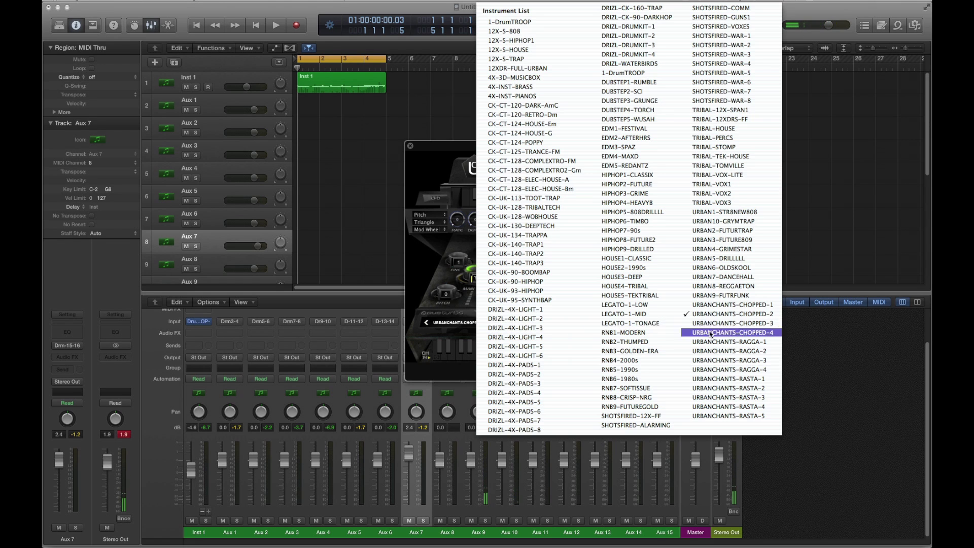
left_click(712, 350)
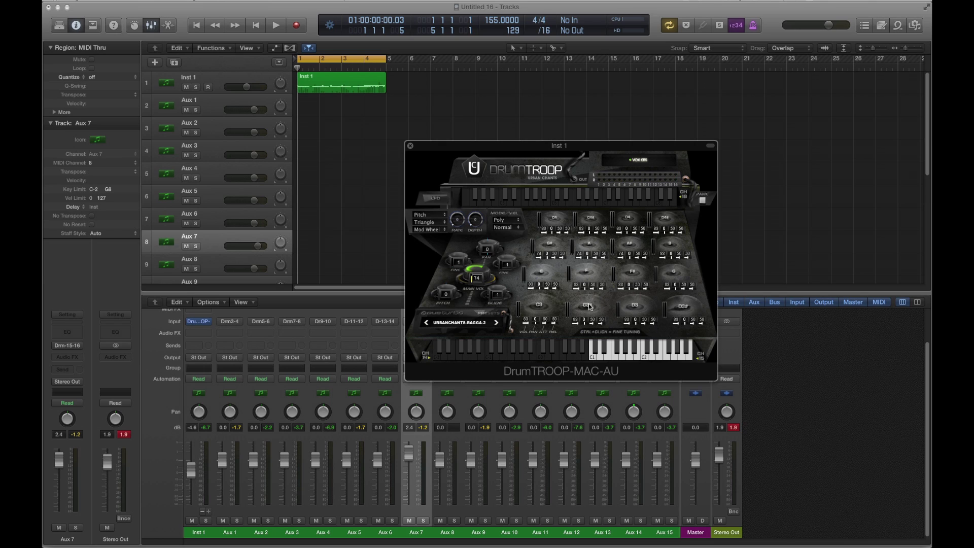
left_click(588, 306)
left_click(589, 245)
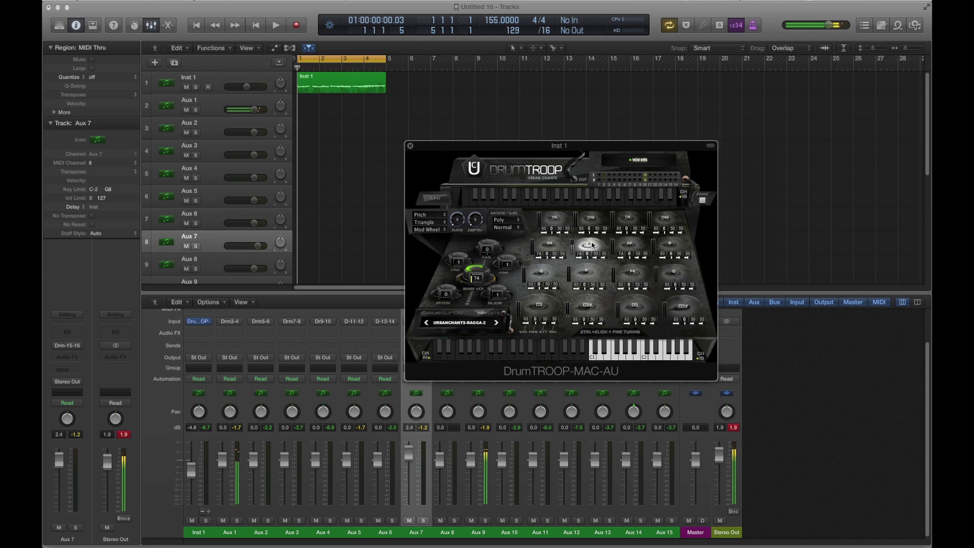
left_click(625, 247)
left_click(626, 247)
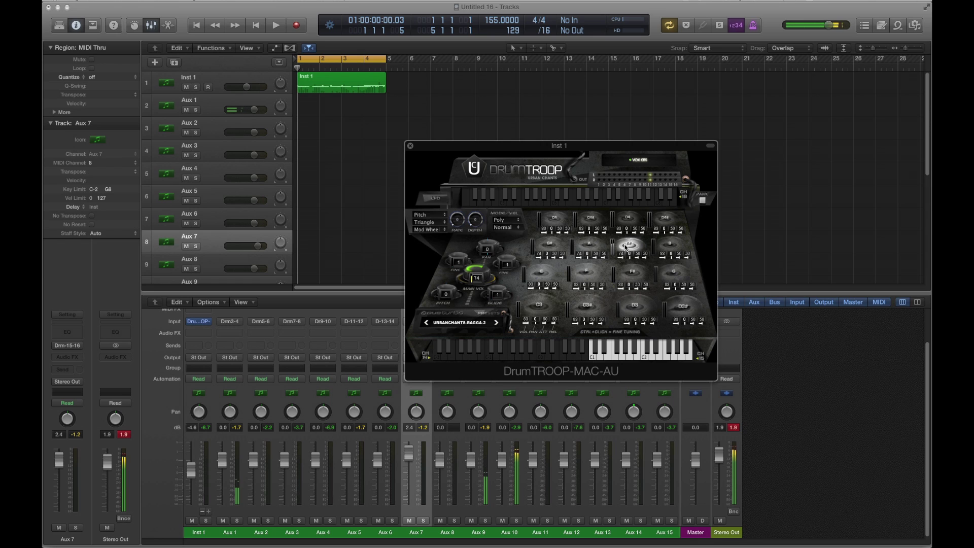
Switch to URBANCHANTS-RASTA-1 and play its F#, F, E and G# chant sounds.
left_click(472, 323)
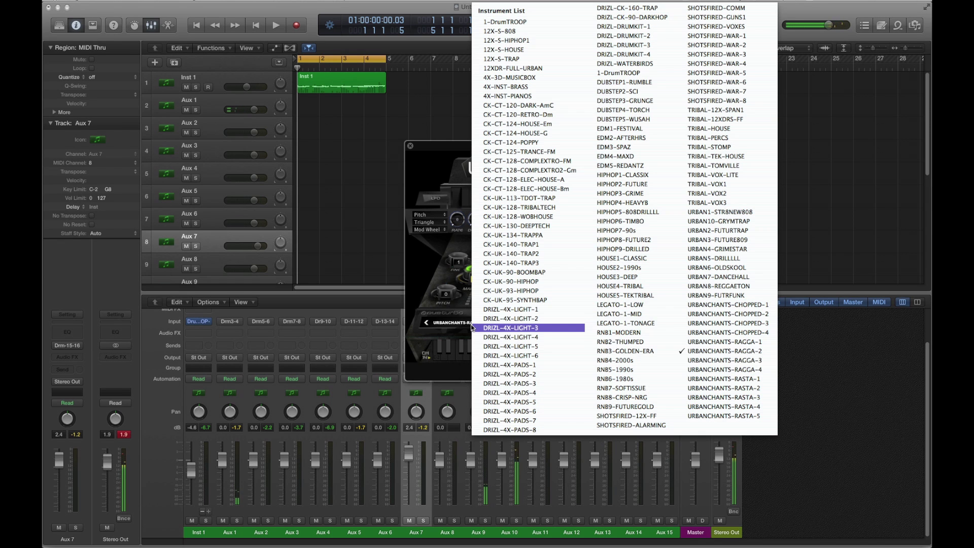
left_click(716, 379)
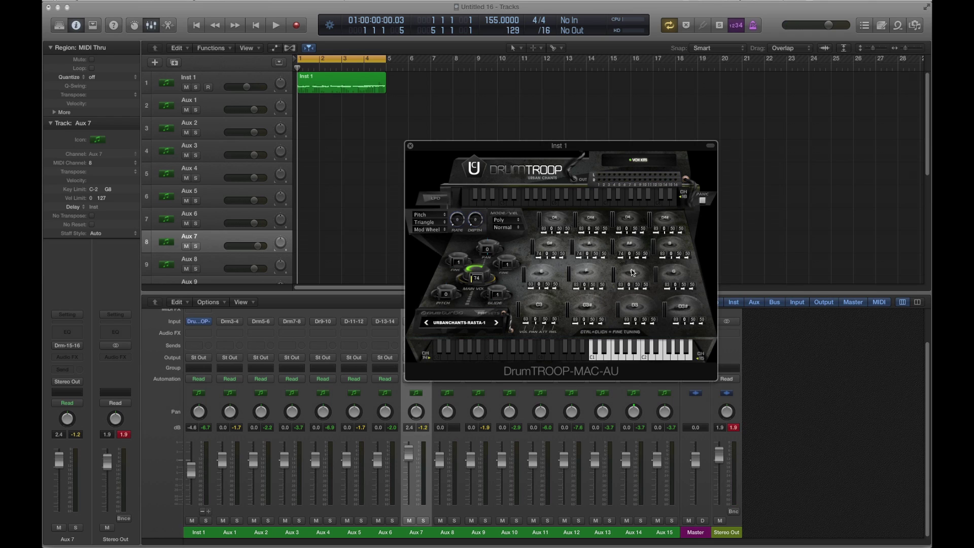
left_click(632, 273)
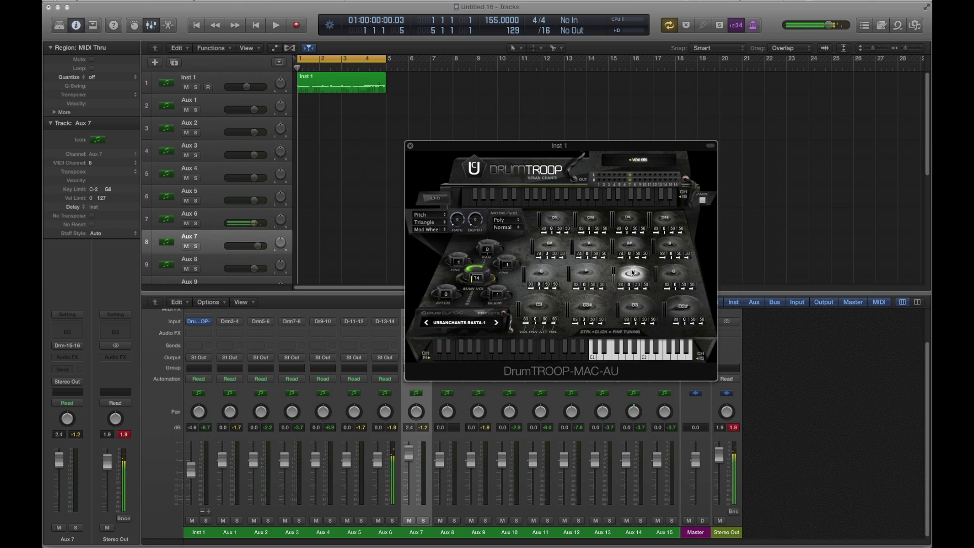
left_click(597, 274)
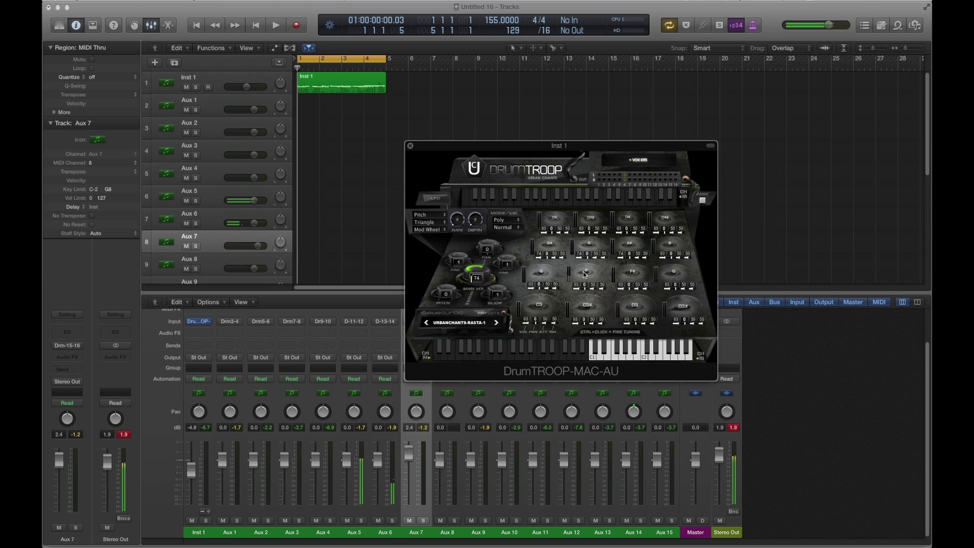
left_click(551, 270)
left_click(552, 270)
left_click(554, 248)
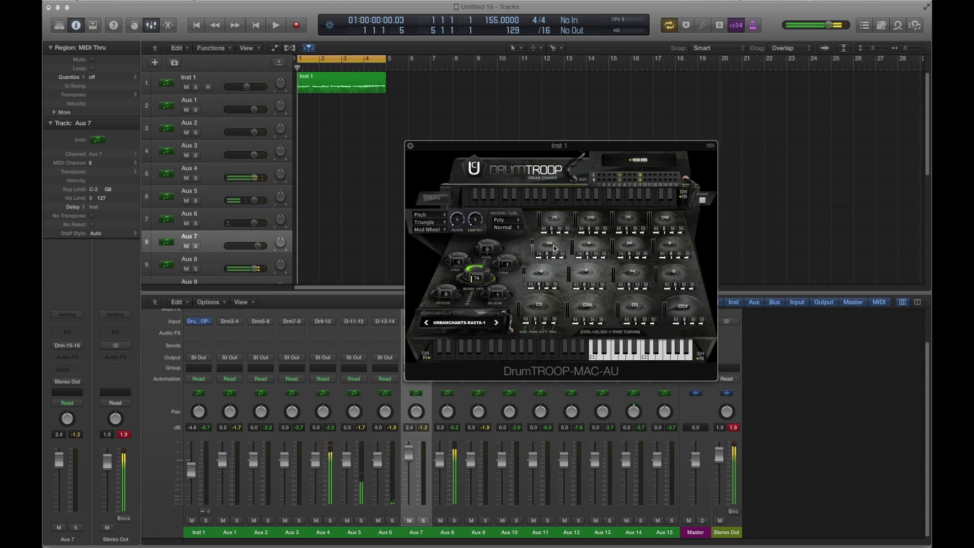